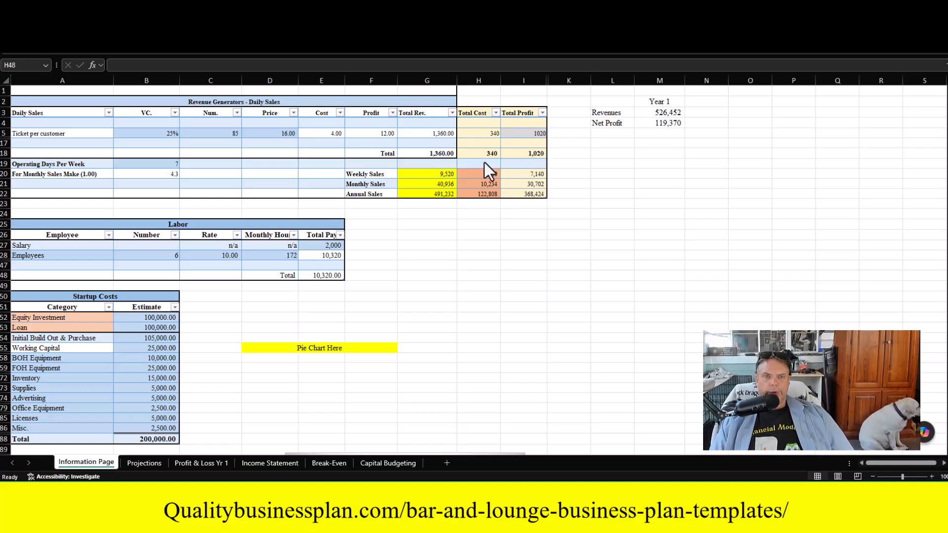
left_click(498, 419)
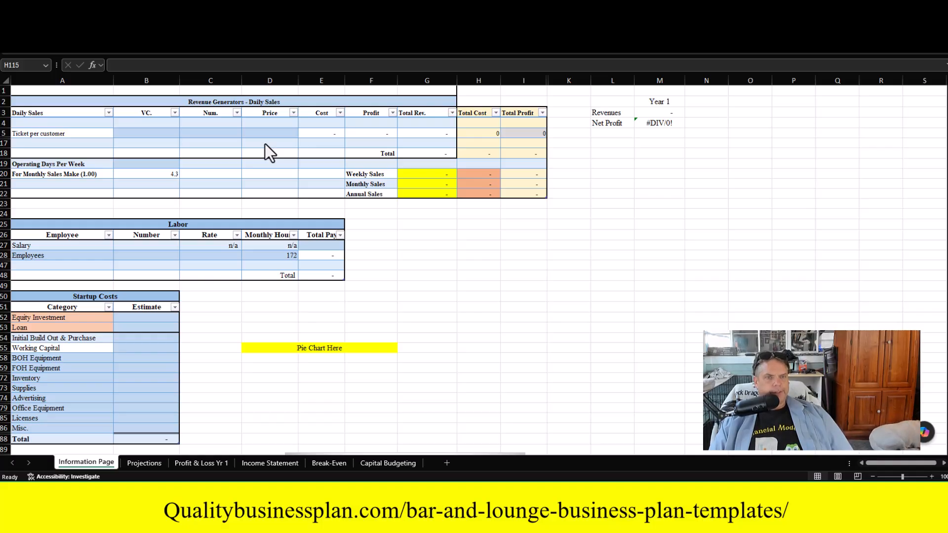
- Fill in the "Ticket per customer" row with a price of 25, a number of 70 and a VC. of 20%
left_click(288, 133)
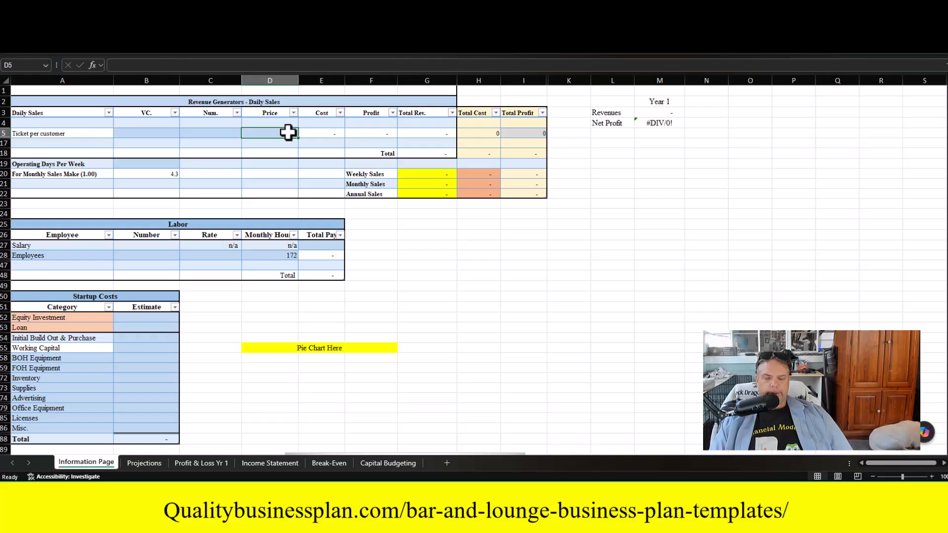
type("25")
key("Left")
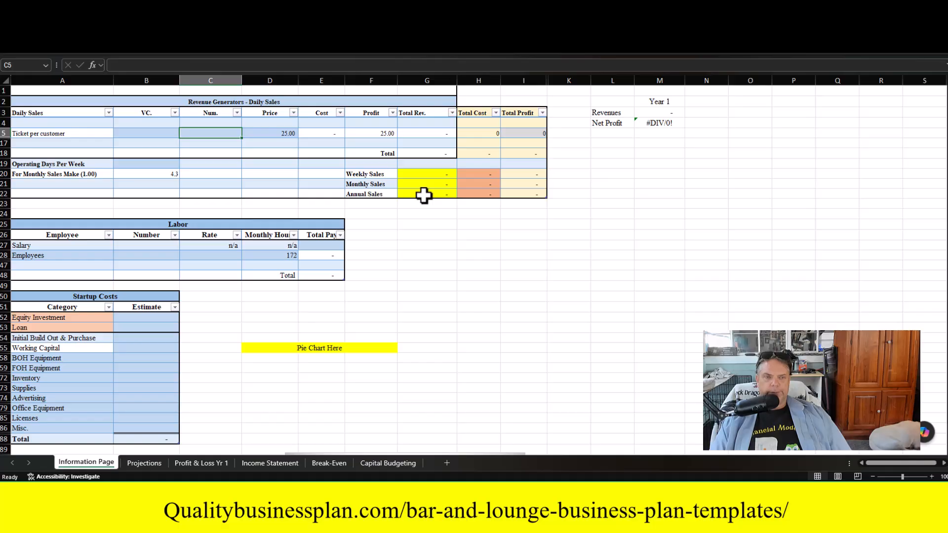
type("70")
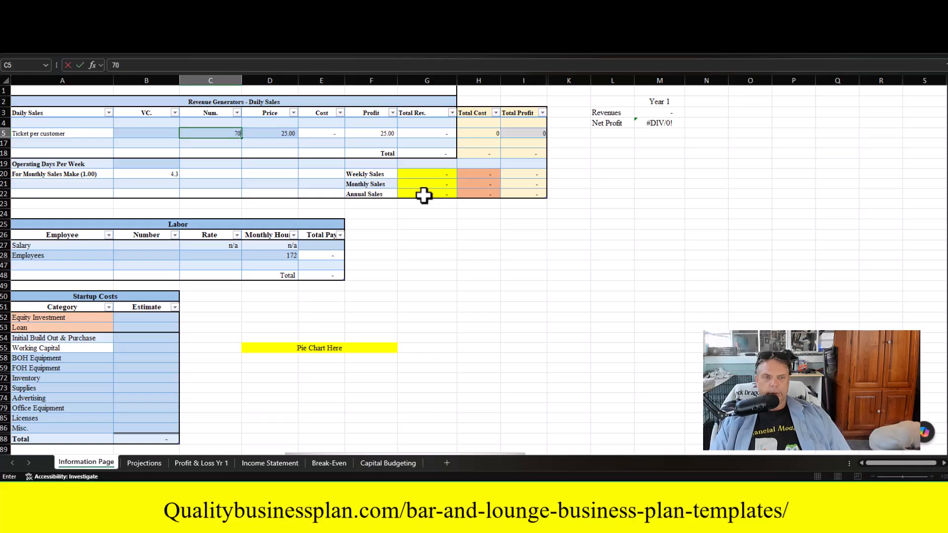
key("Left")
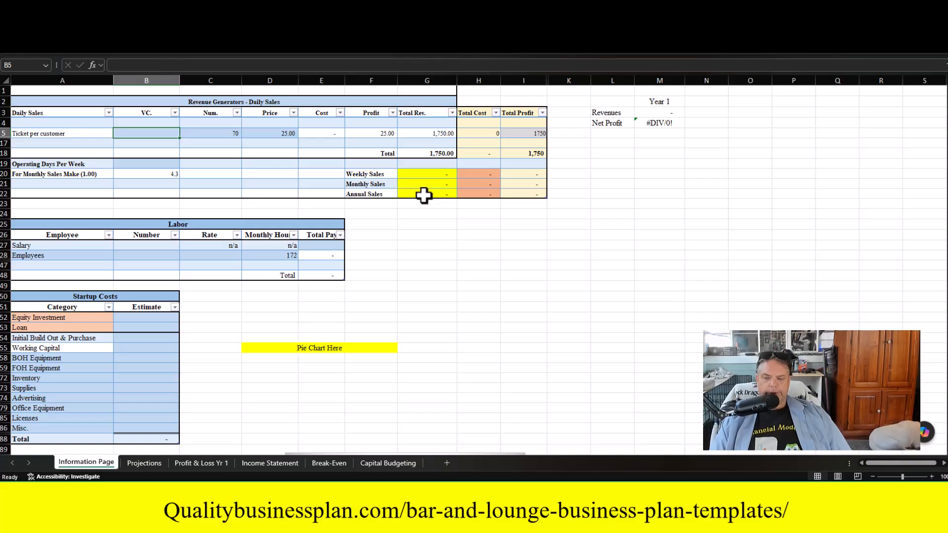
type("20")
key("Return")
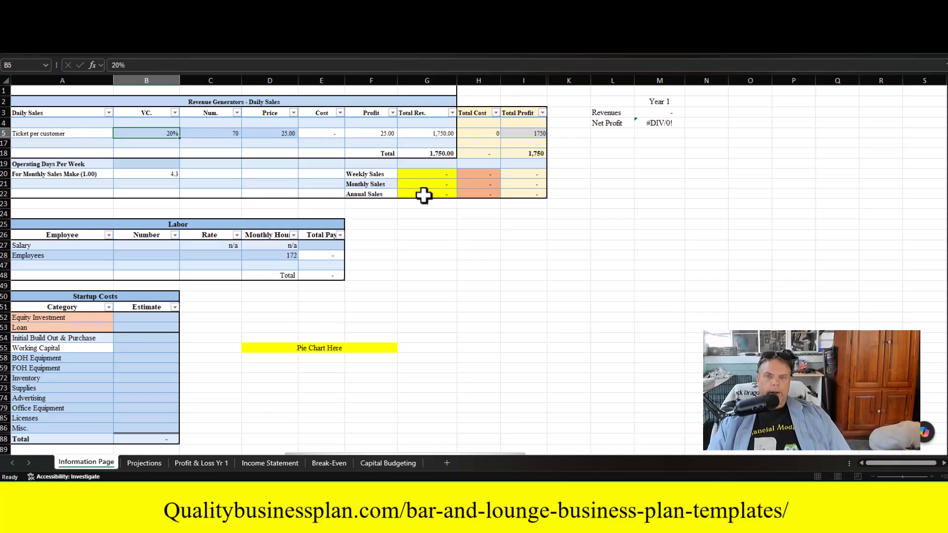
- Set the operating days per week to 7
left_click(171, 167)
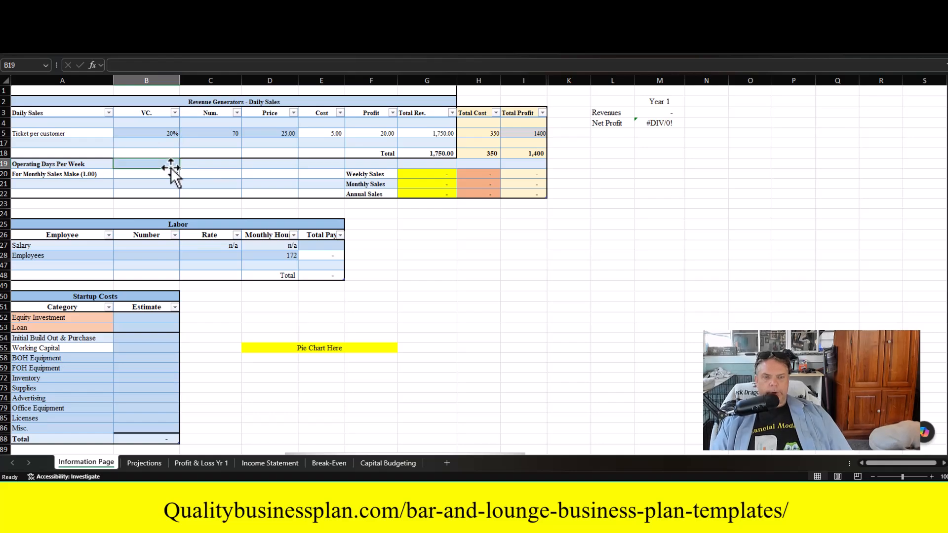
type("7")
key("Return")
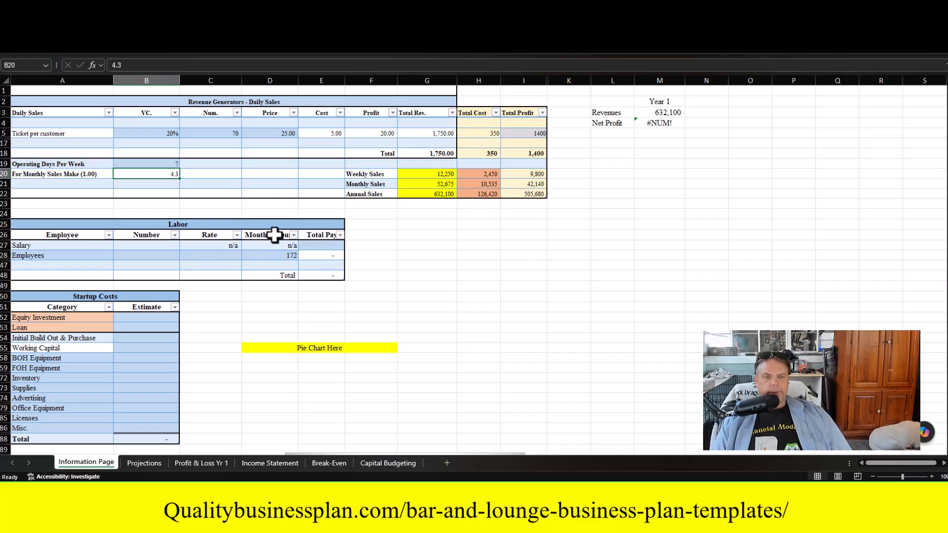
- Label two cells beside the Labor table, G26 and G27, "owner" and "manager"
left_click(329, 236)
left_click(338, 248)
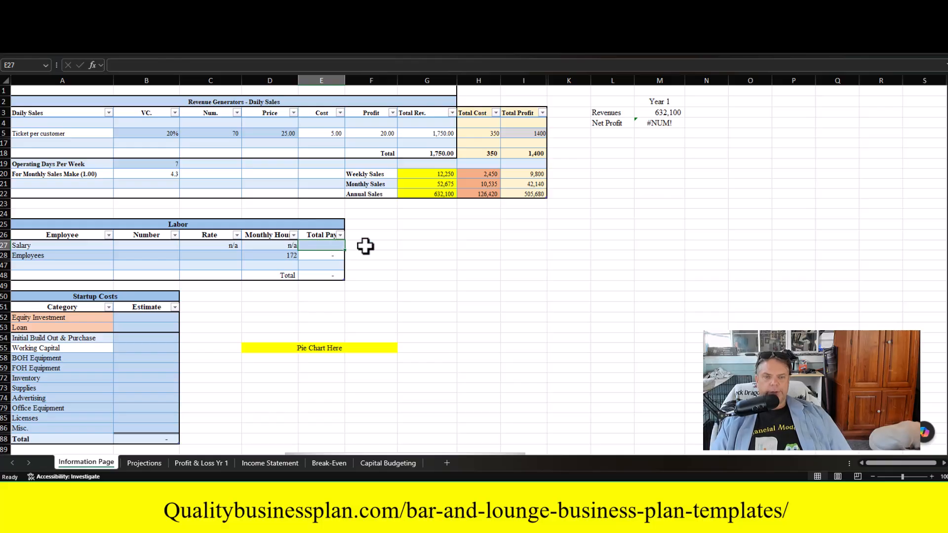
left_click(423, 236)
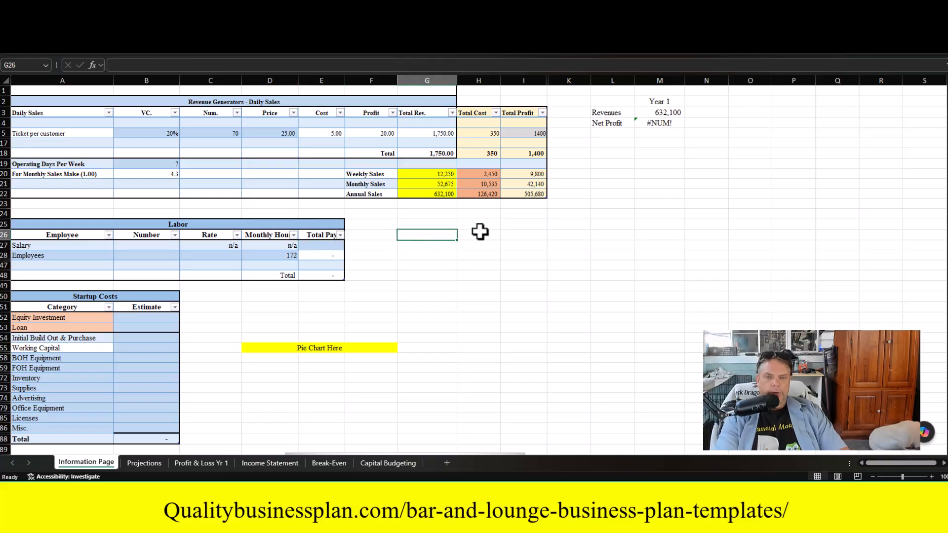
type("owner")
key("Return")
type("man")
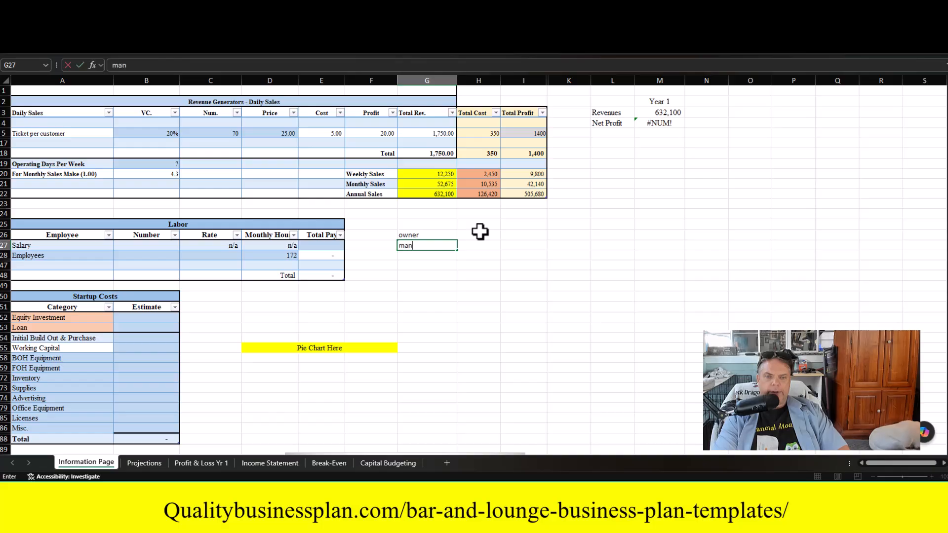
type("ager")
- Enter annual salaries of 50000 for the owner and 45000 for the manager next to their labels
left_click(480, 232)
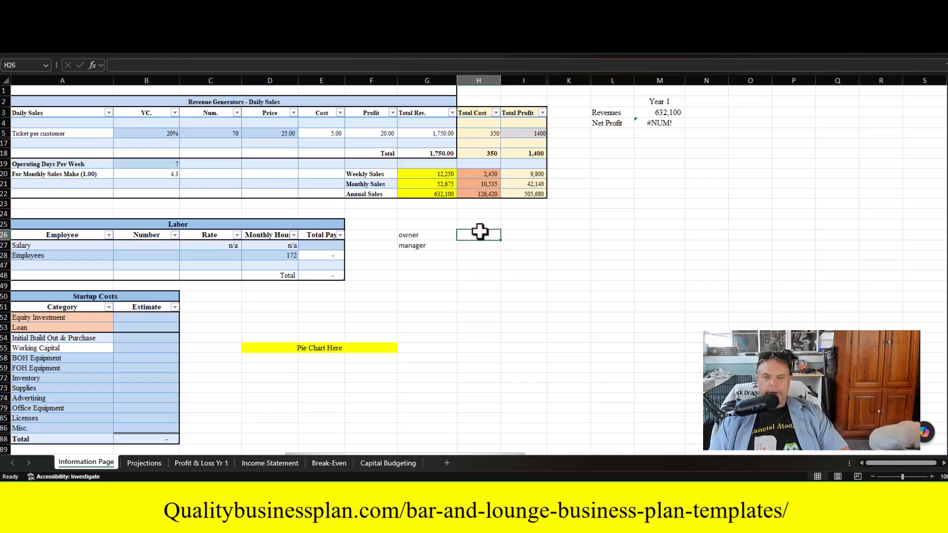
type("50000")
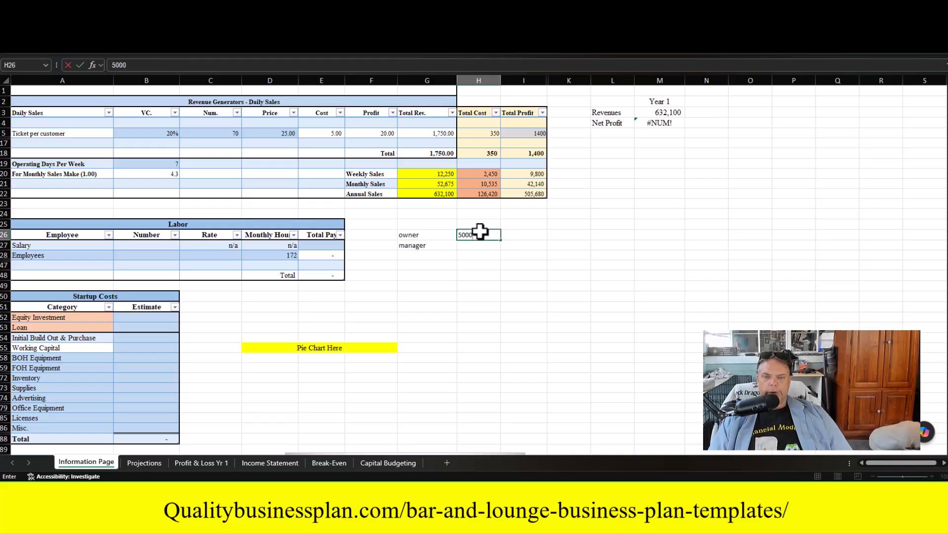
key("Return")
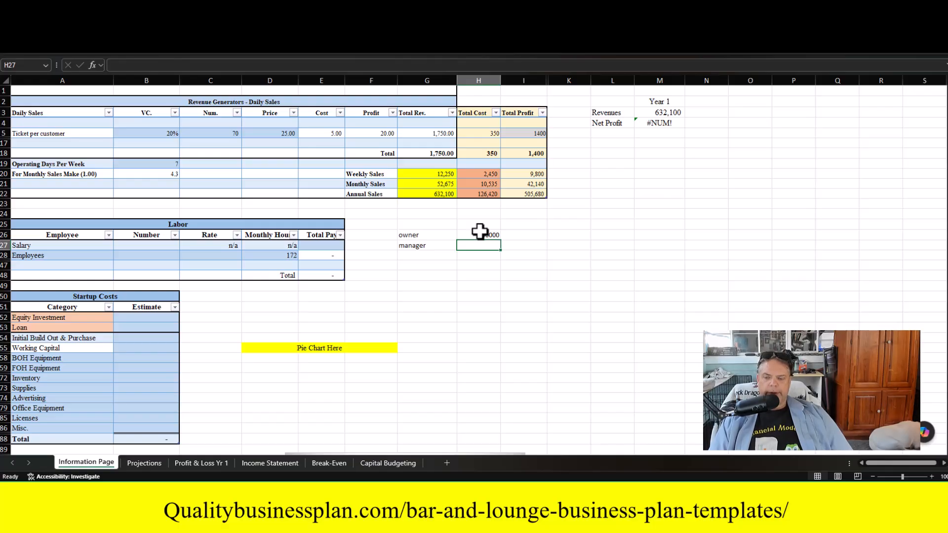
type("45000")
key("Return")
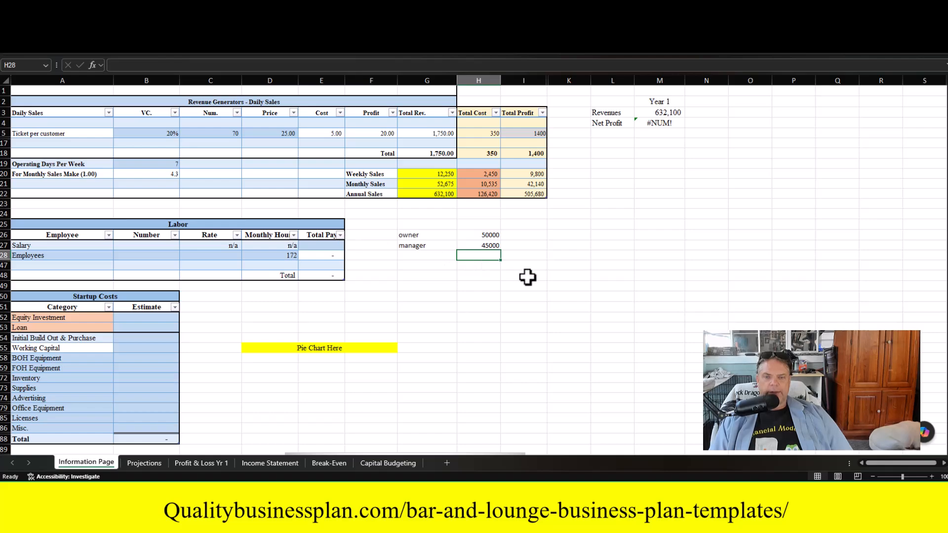
- Add the two salaries in H28 with =H26+H27 and calculate the monthly amount directly below with =H28/12
type("=")
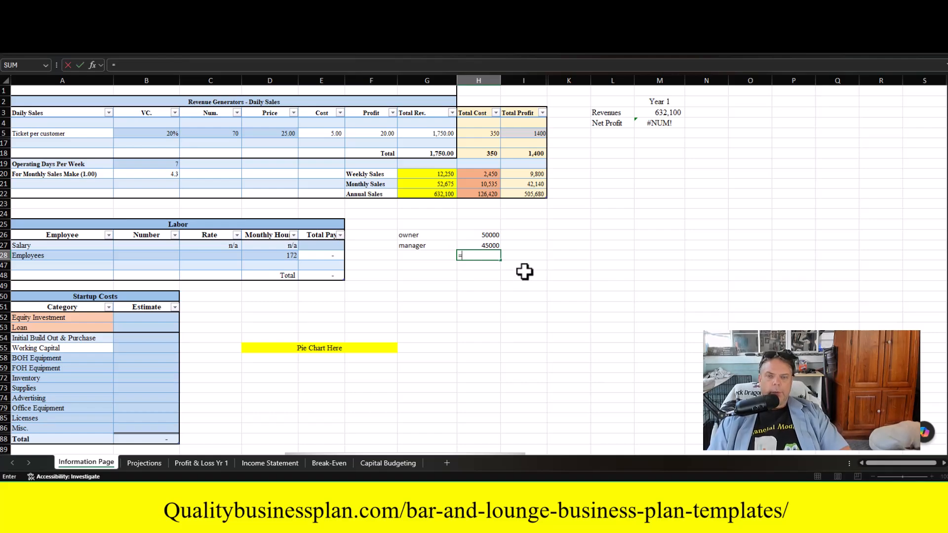
left_click(494, 238)
type("+")
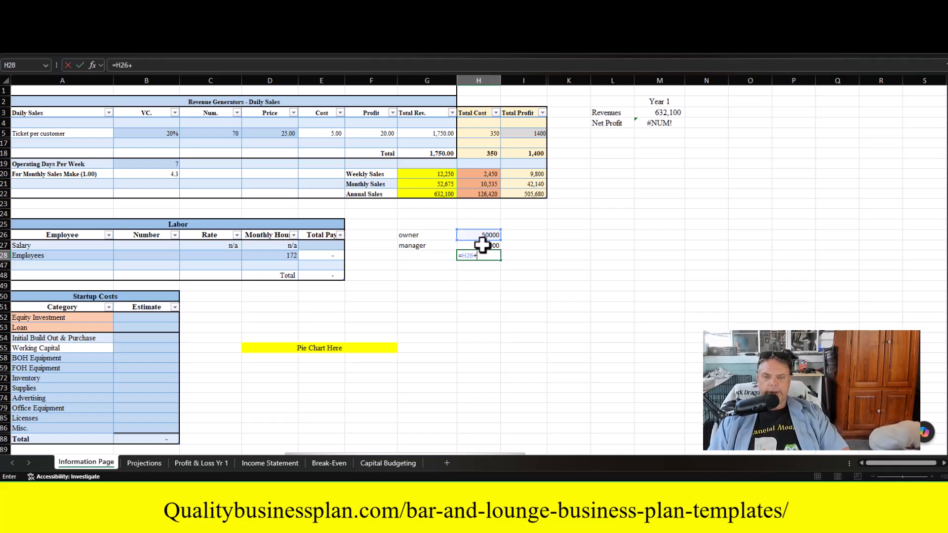
left_click(482, 245)
key("Return")
type("=")
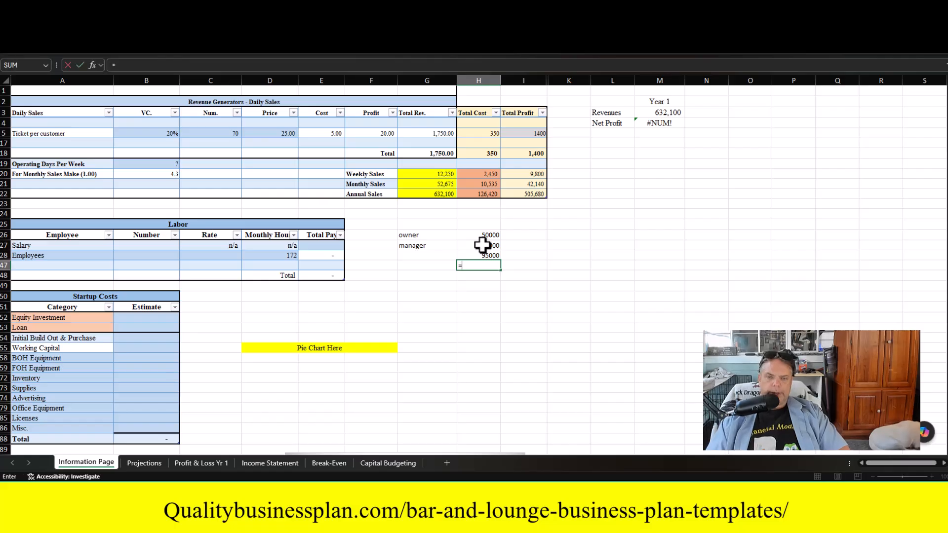
left_click(482, 254)
type("/12")
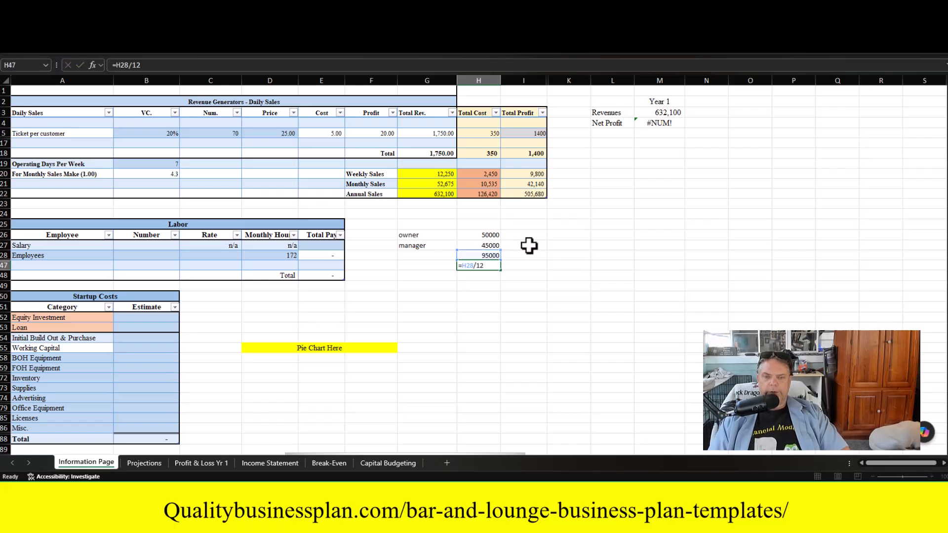
key("Return")
- Set the total pay of the Salary row in the Labor table to 7916
left_click(326, 246)
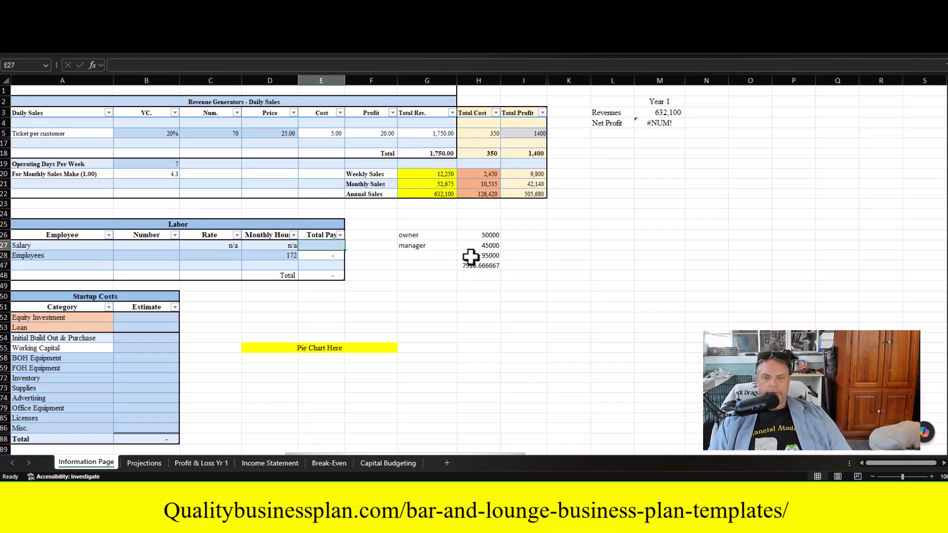
type("7,9")
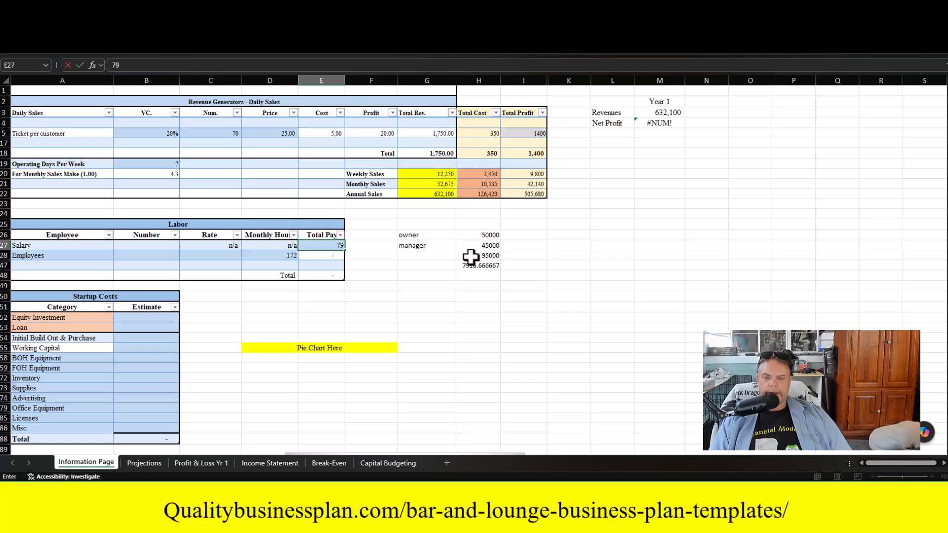
type("16")
key("Return")
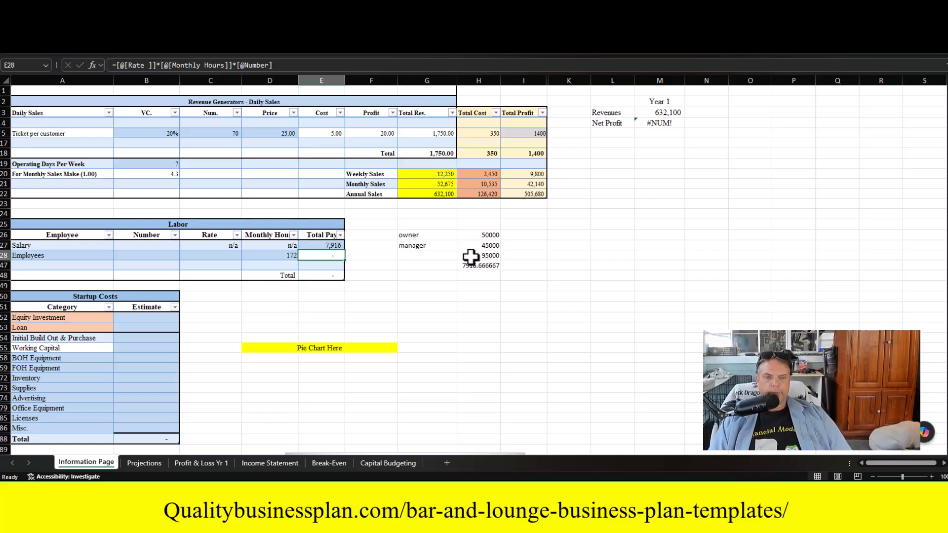
- Set the Employees row of the Labor table to 5 employees at a rate of 10
left_click(198, 259)
left_click(152, 256)
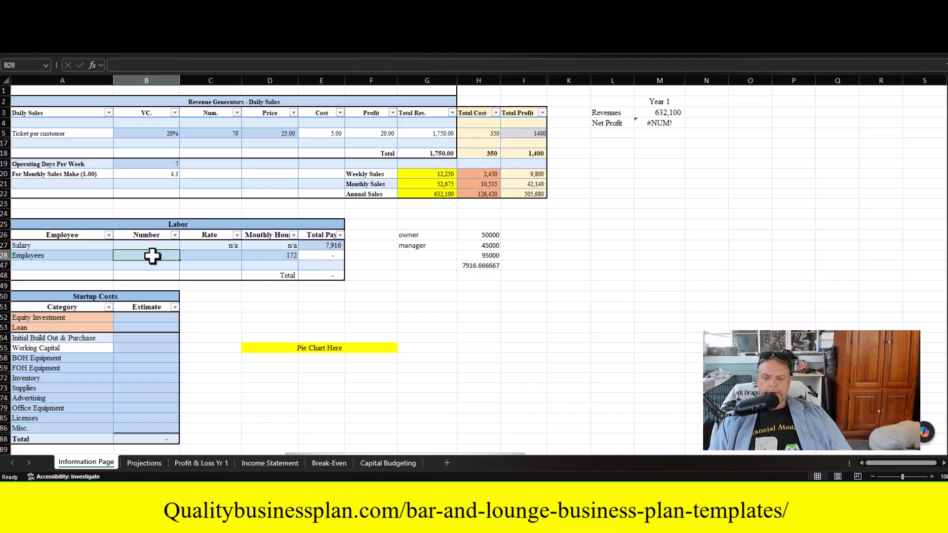
type("5")
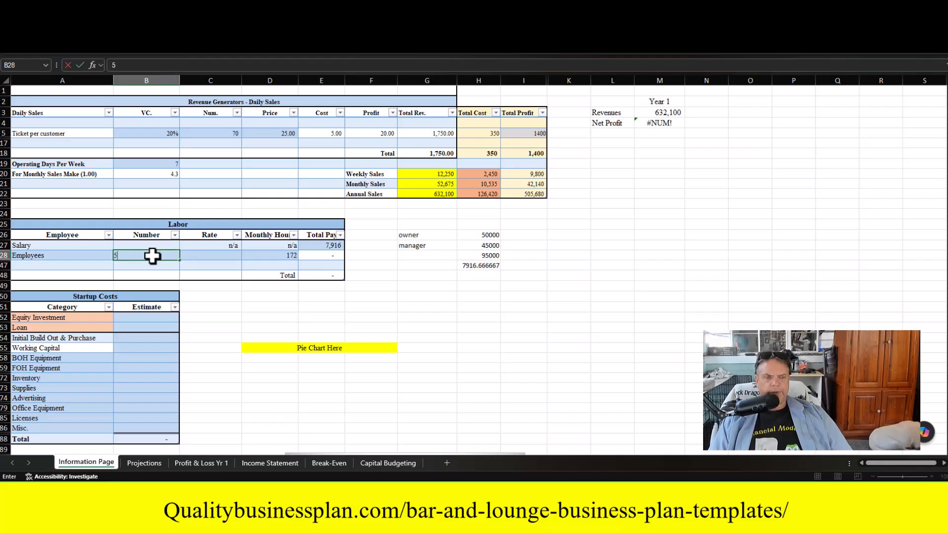
key("Tab")
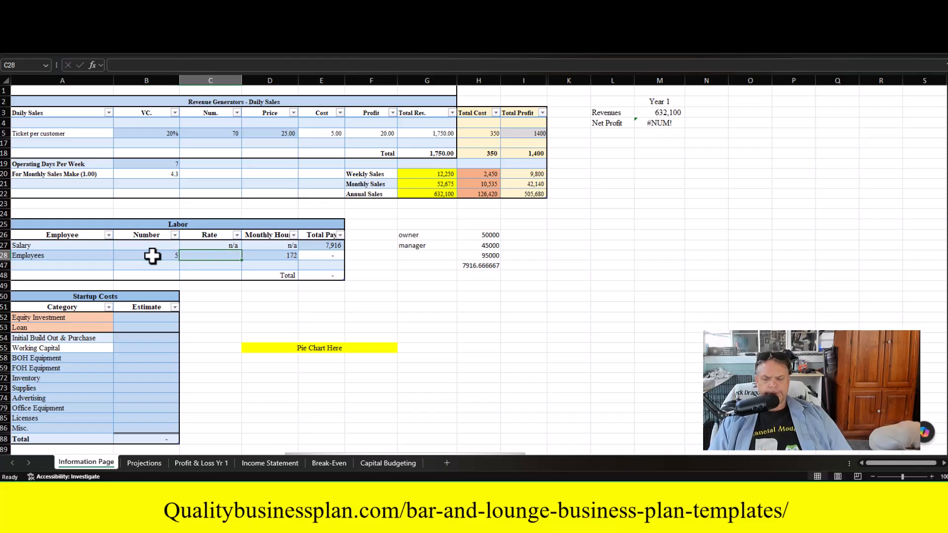
type("10")
key("Return")
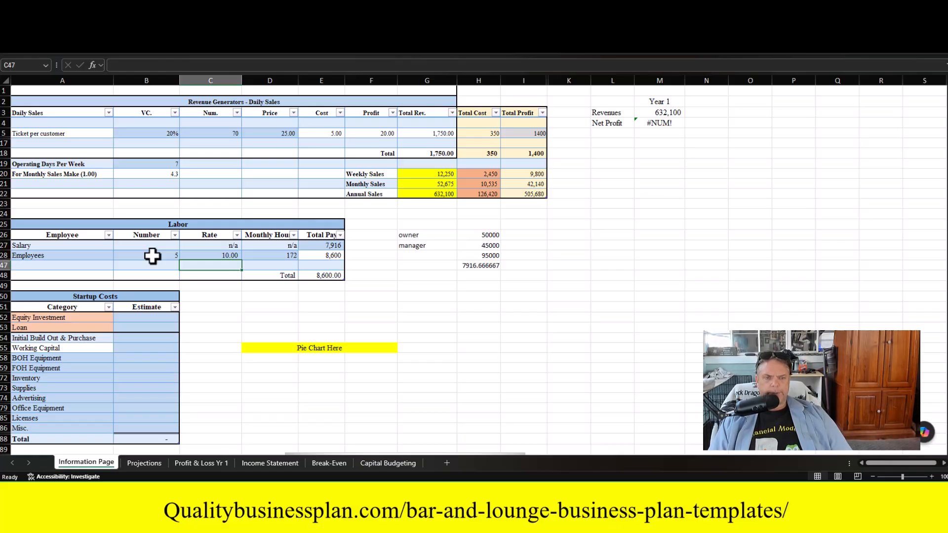
- Change the monthly hours of the Employees row to the half-time formula =172/2
left_click(267, 253)
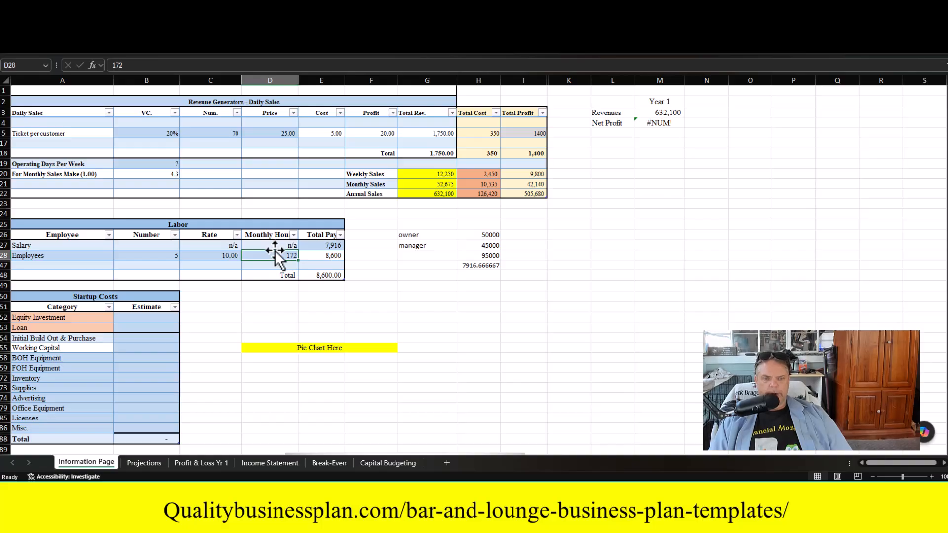
left_click(114, 65)
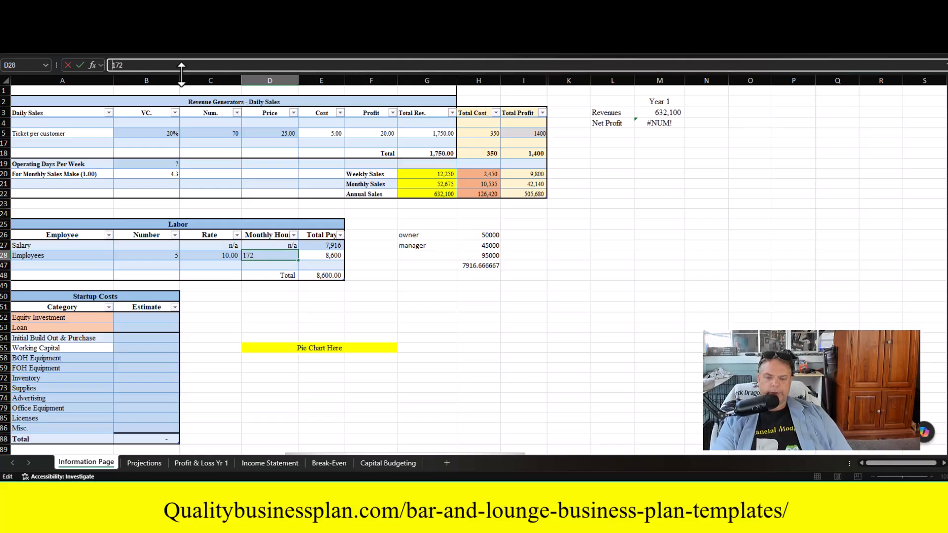
type("=")
left_click(154, 65)
type("/")
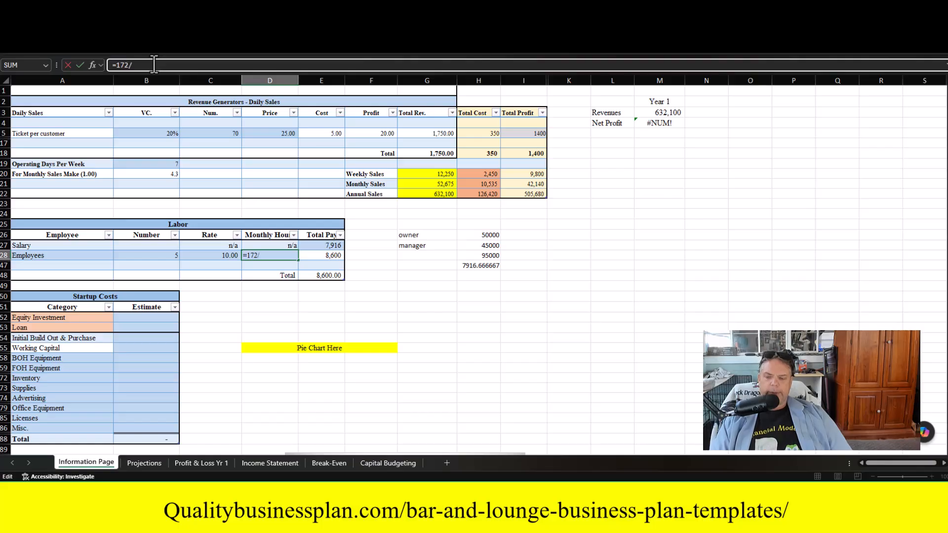
type("2")
key("Return")
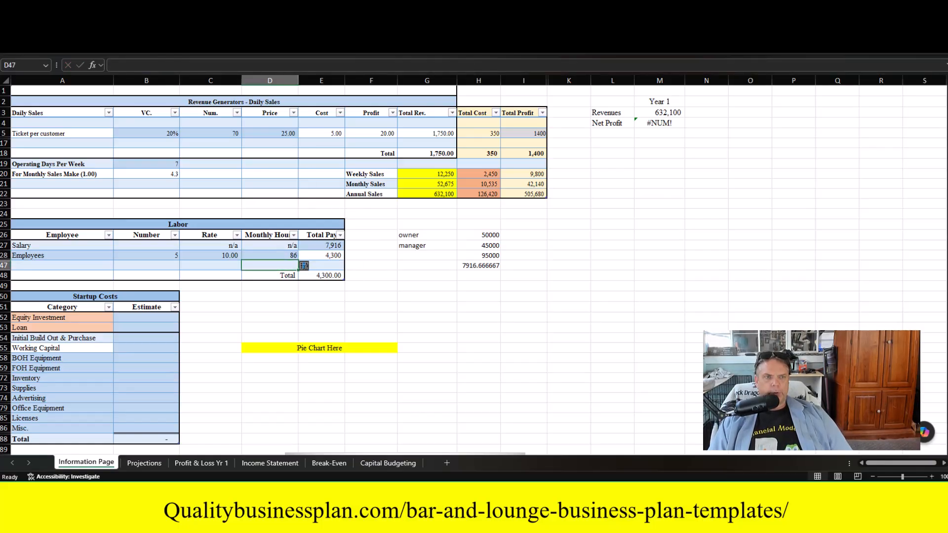
- Undo the halved monthly hours of the Employees row while keeping the rate of 10
key("ctrl+z")
key("ctrl+z")
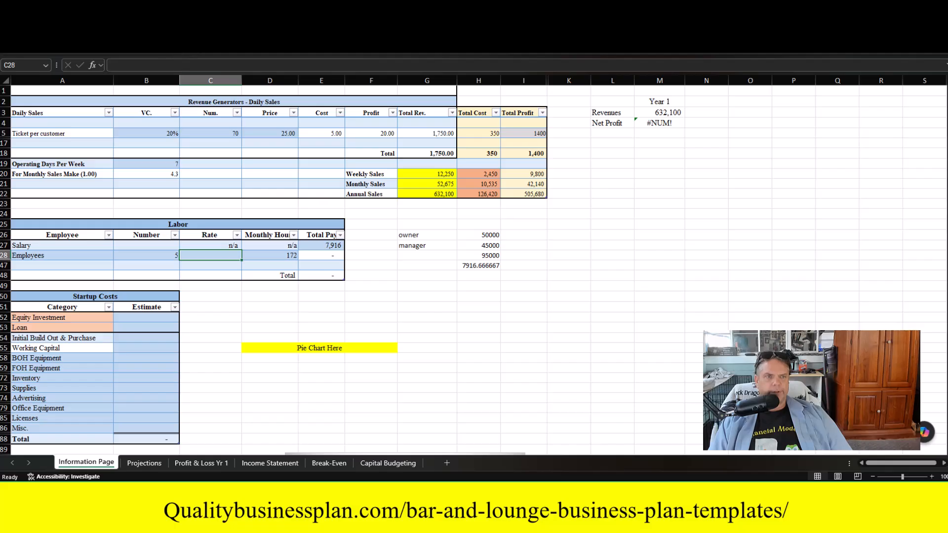
key("ctrl+y")
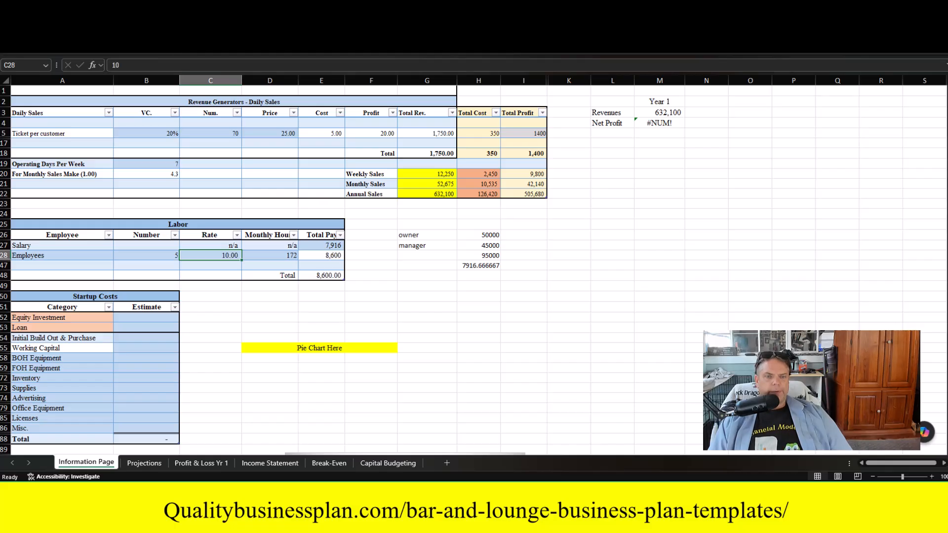
left_click(426, 285)
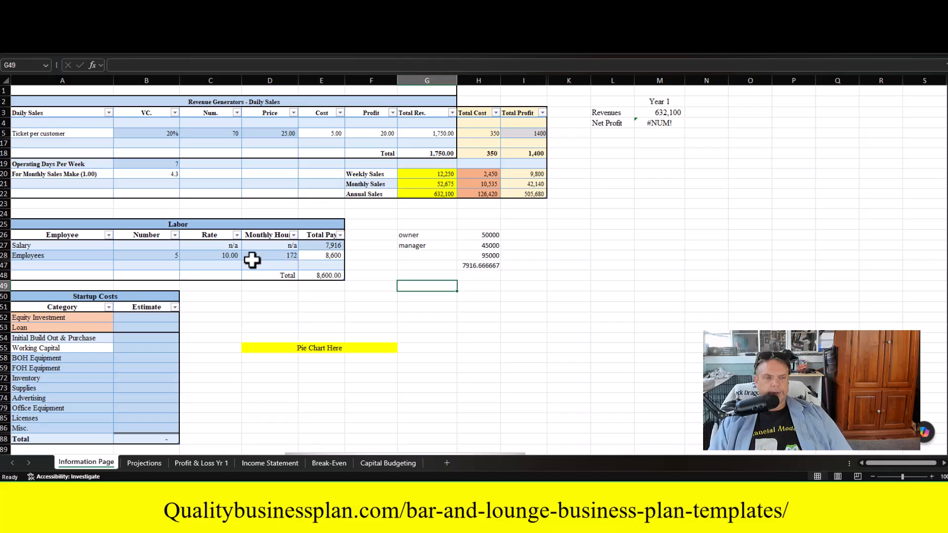
- Set the Equity Investment estimate in the Startup Costs table to 75000
scroll(249, 264, "down", 3)
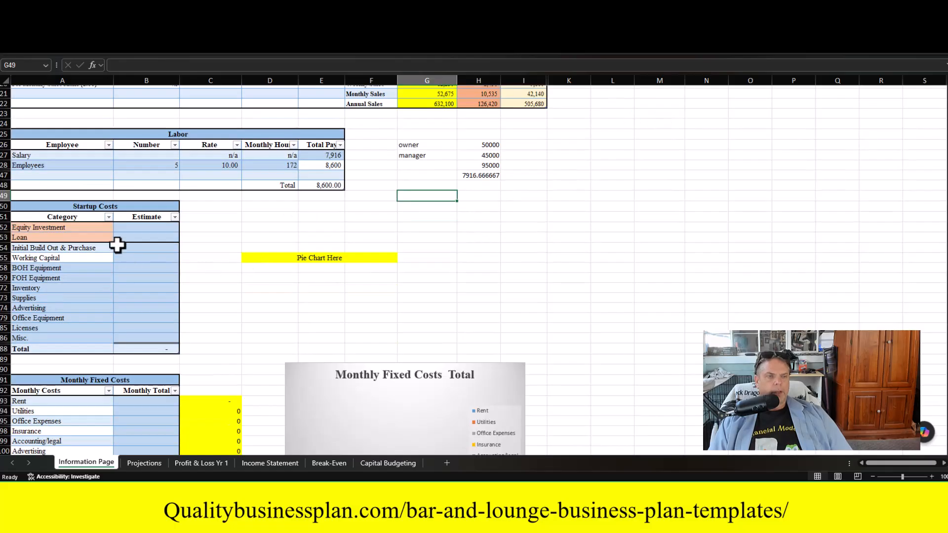
left_click(142, 227)
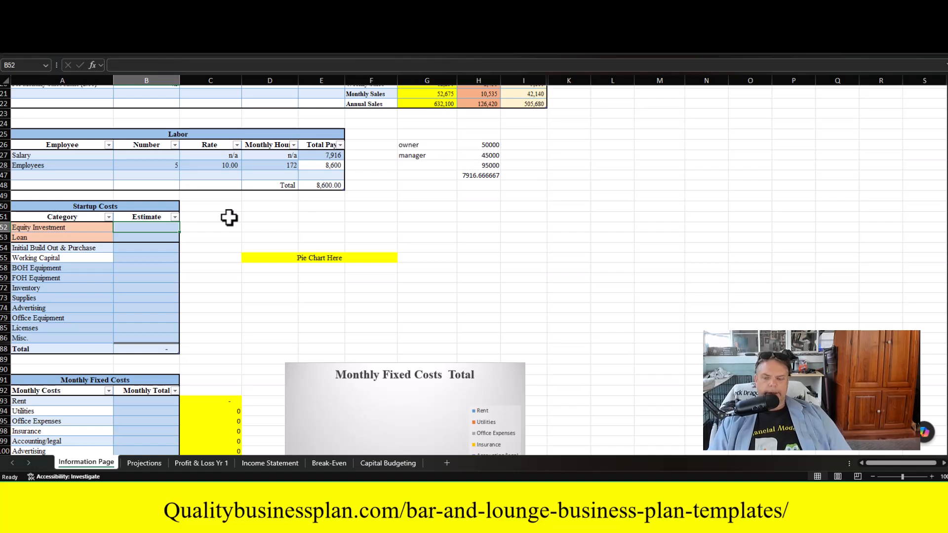
type("75000")
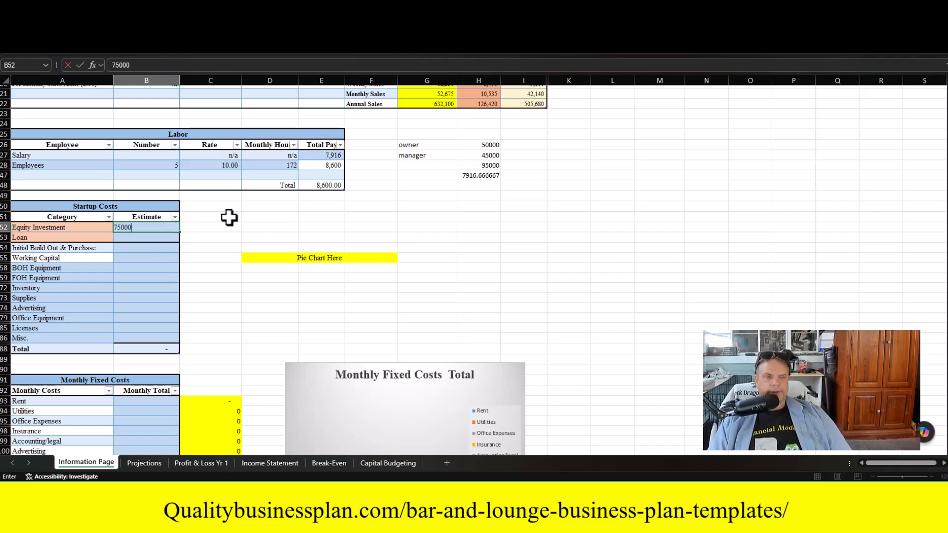
key("Return")
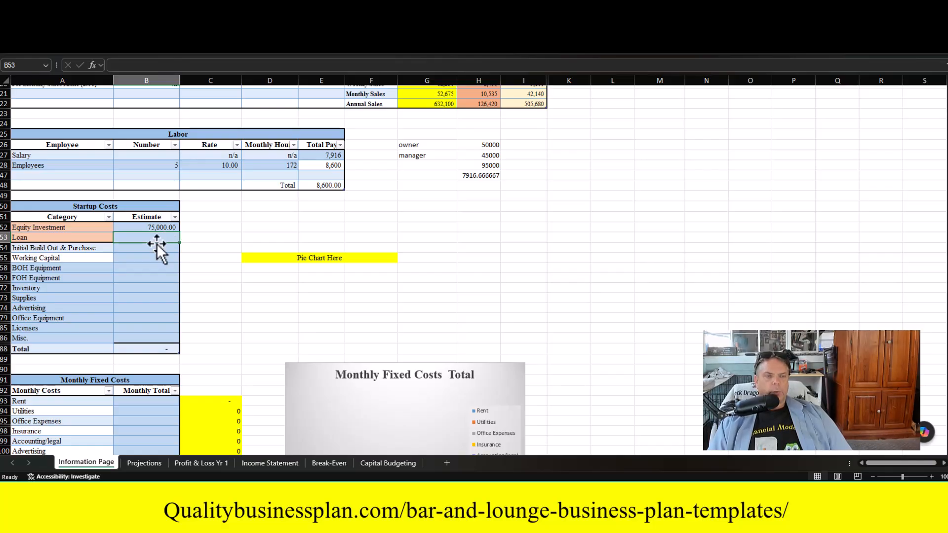
- Set the Initial Build Out & Purchase estimate in the Startup Costs table to 150000
left_click_drag(150, 247, 148, 345)
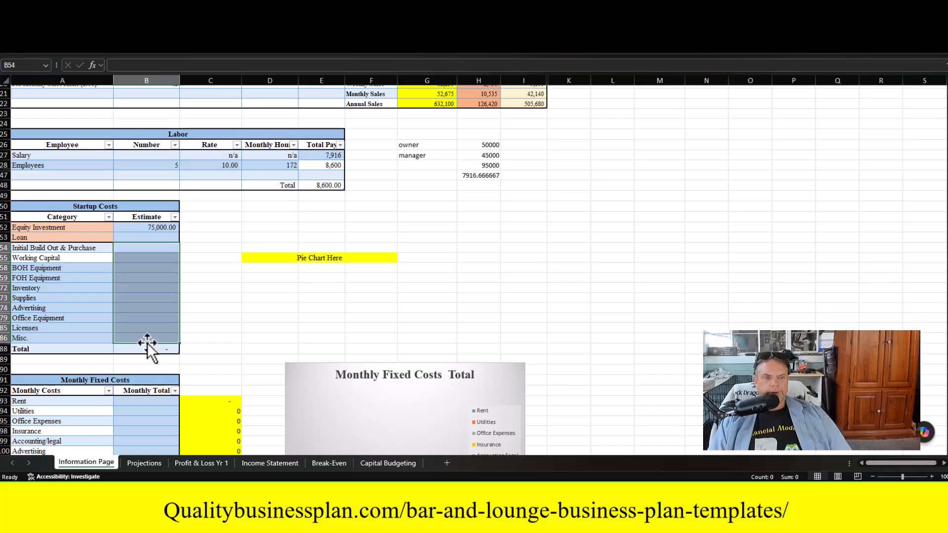
left_click(165, 246)
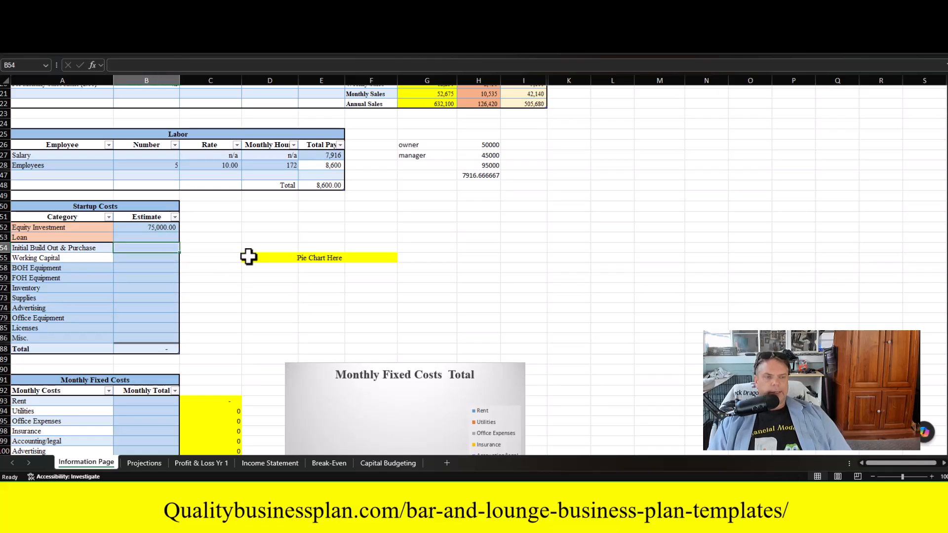
type("15000")
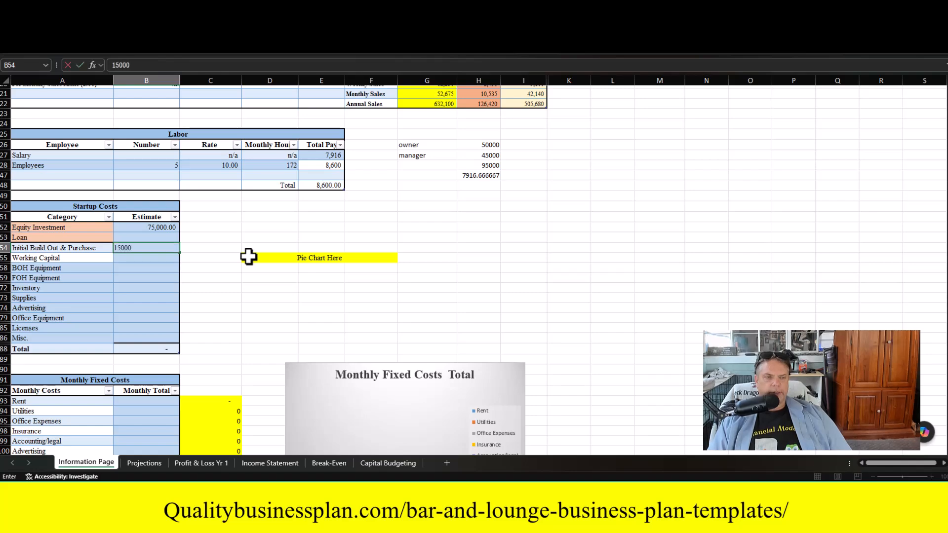
key("Return")
key("Up")
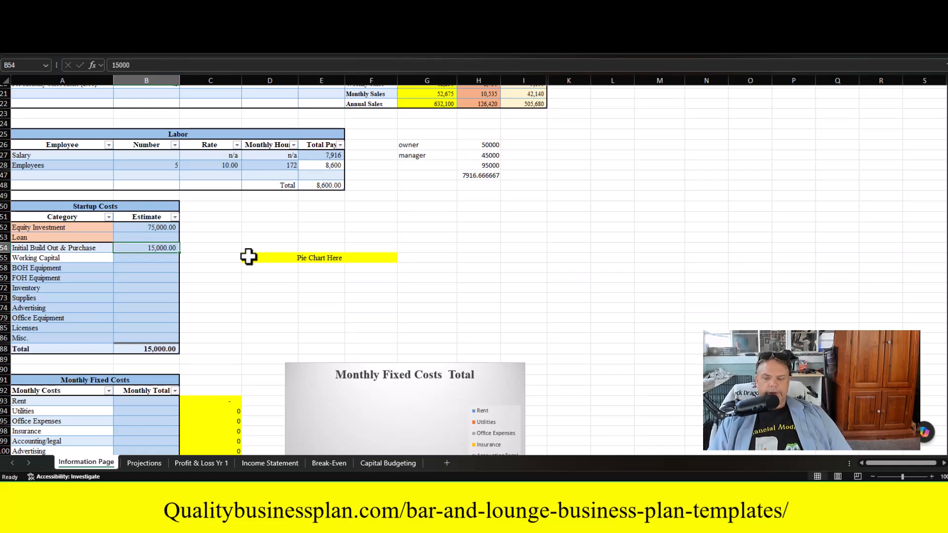
type("150000")
key("Return")
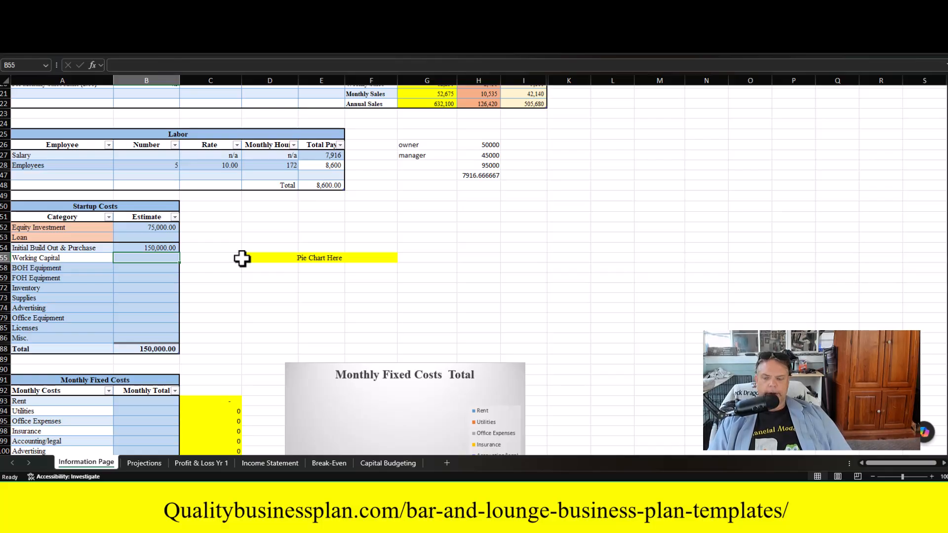
- Enter startup cost estimates of 20000 for Working Capital and 10000 for BOH Equipment
type("20000")
key("Return")
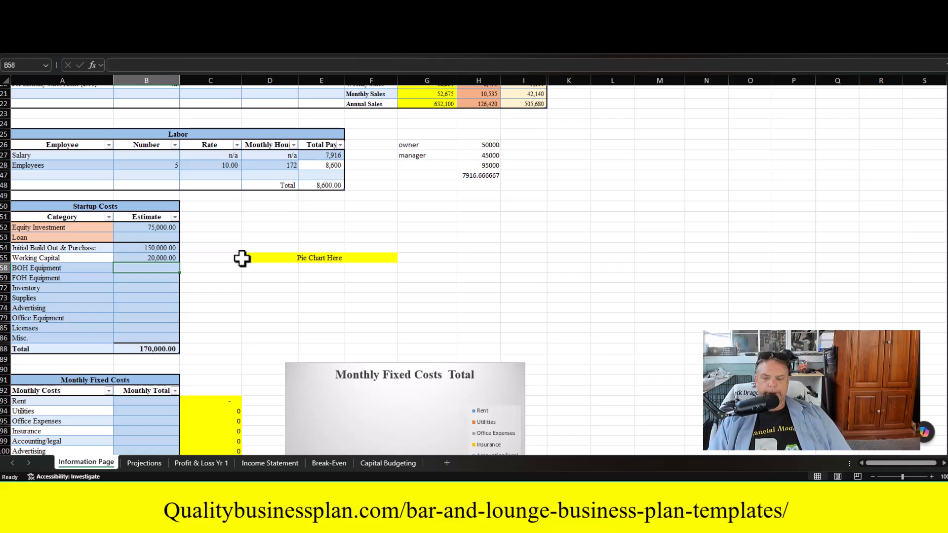
type("10000")
key("Return")
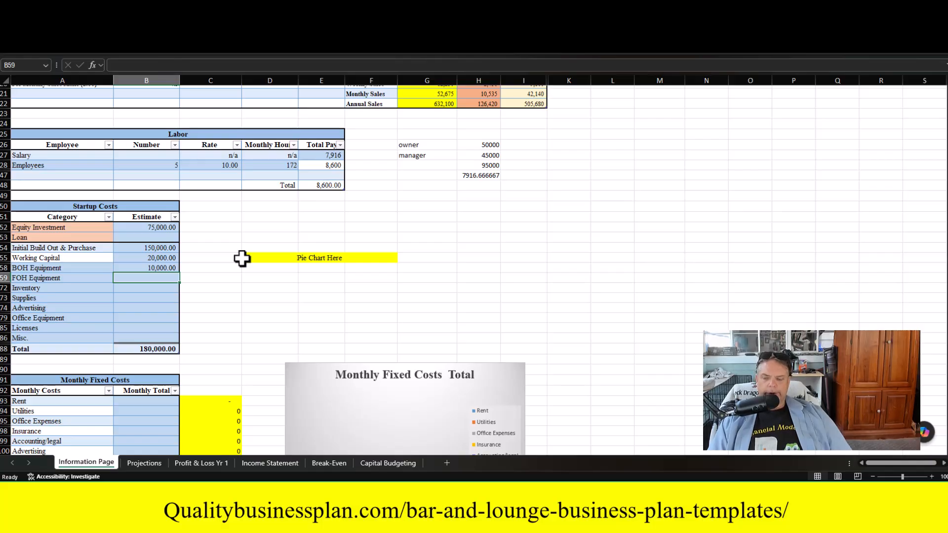
- Enter startup cost estimates of 45,000 for FOH Equipment and 20,000 for Inventory
type("45,000")
key("Return")
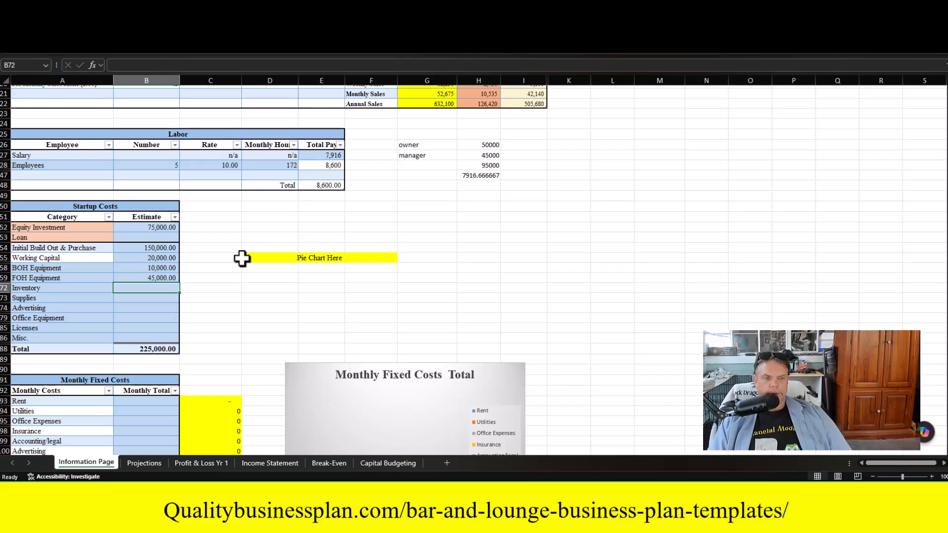
type("15")
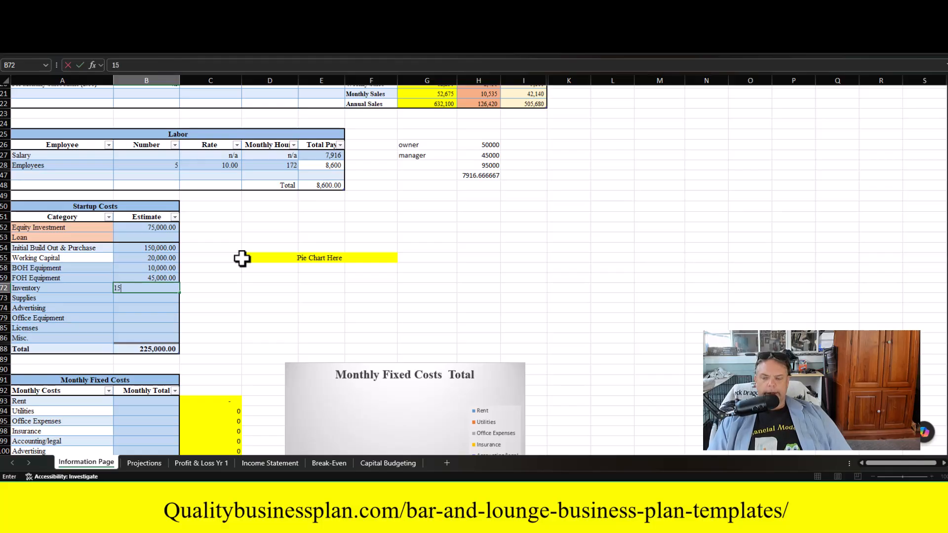
key("BackSpace")
key("BackSpace")
type("20")
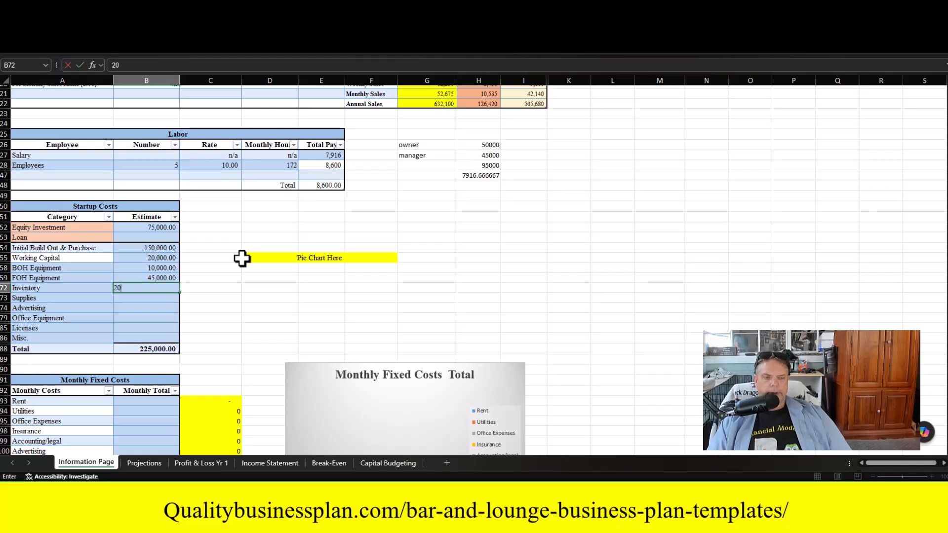
type(",00000")
key("Return")
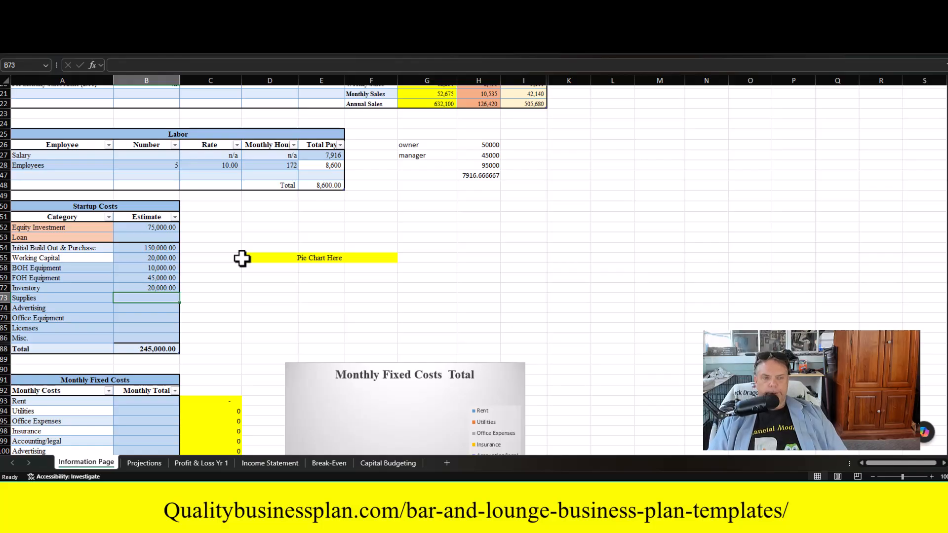
- Enter startup cost estimates of 2000 for Supplies and 10000 for Advertising
type("2000")
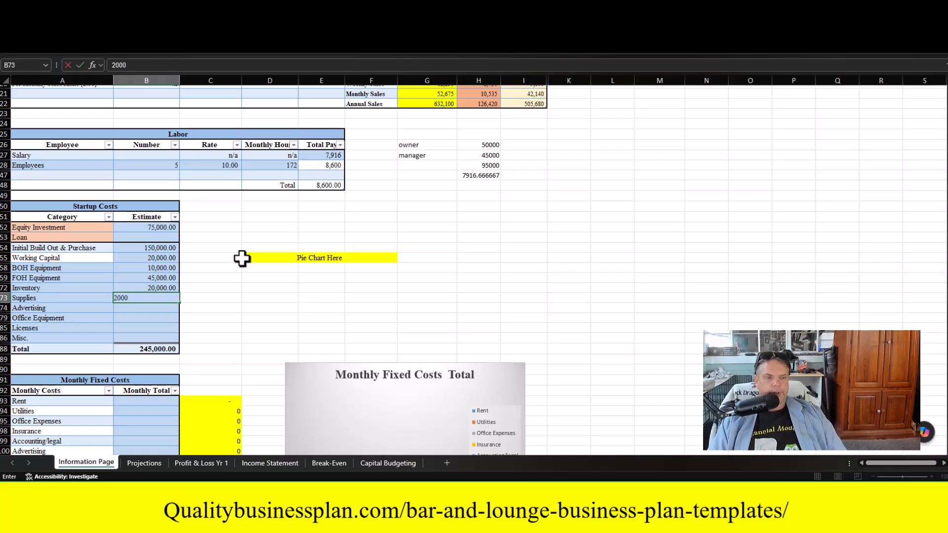
key("Return")
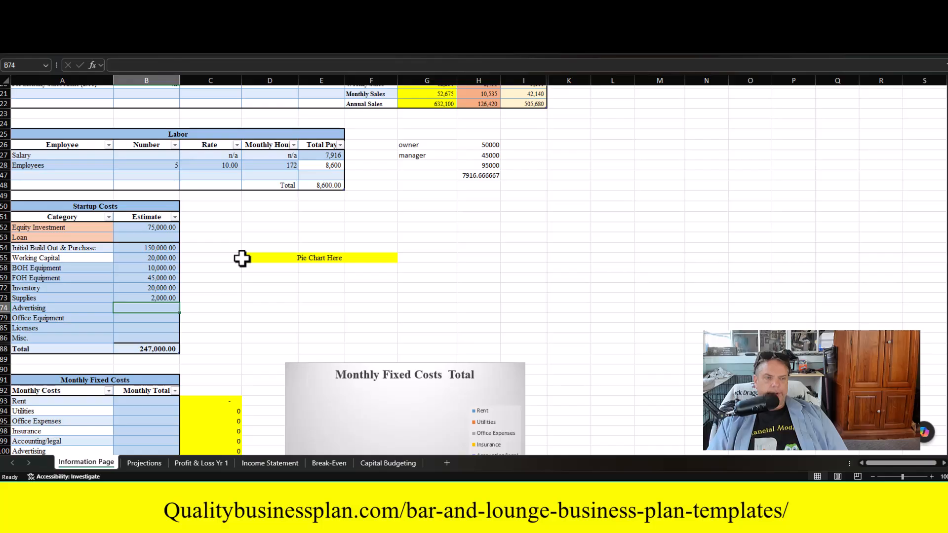
type("1")
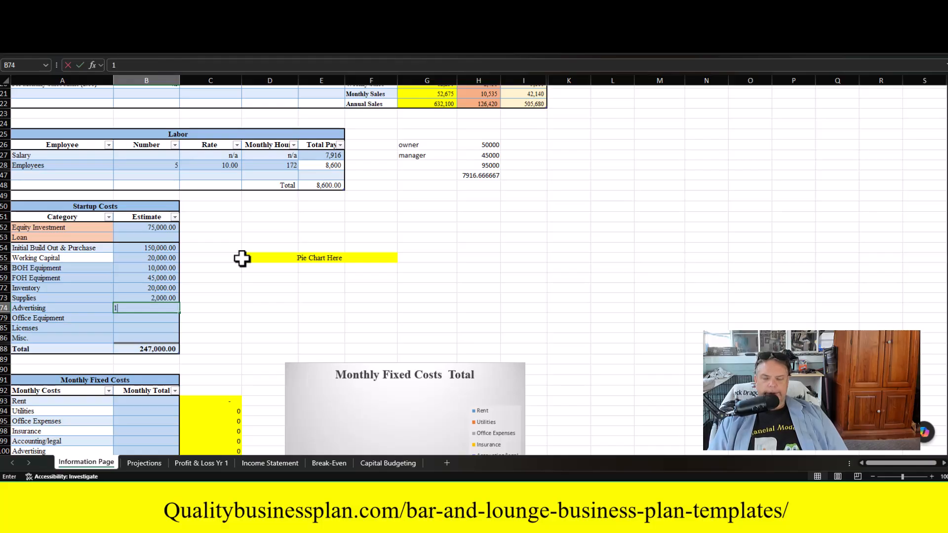
type("0,00000")
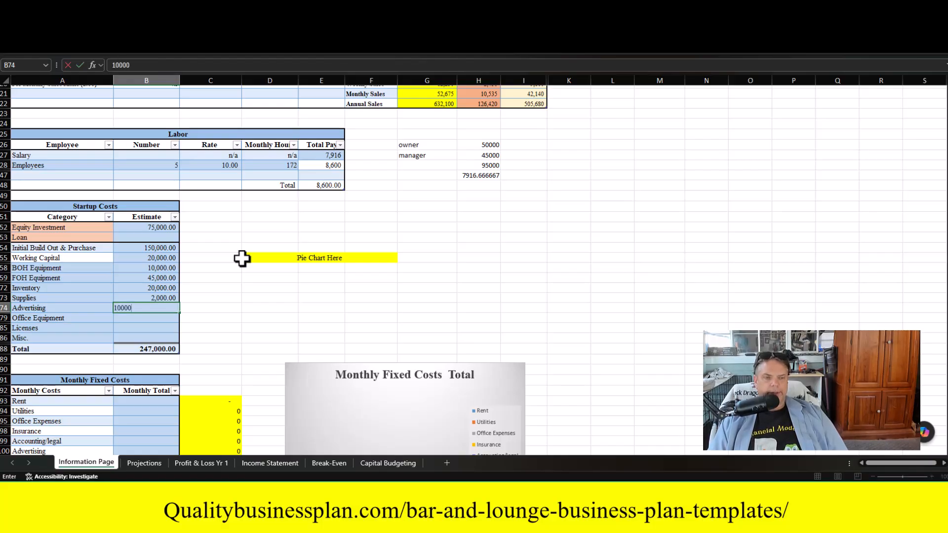
key("Return")
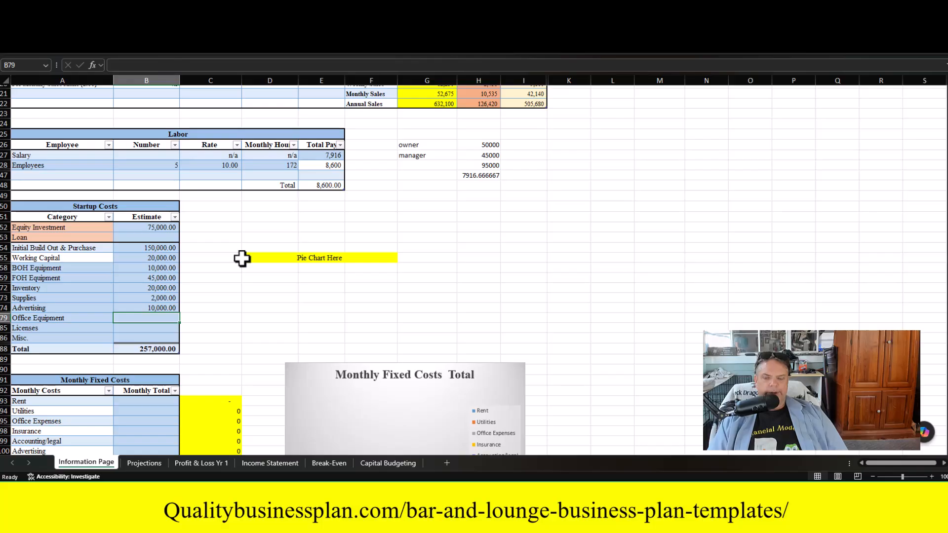
- Enter startup cost estimates of 5000 for Office Equipment and 25000 for Licenses
type("5000")
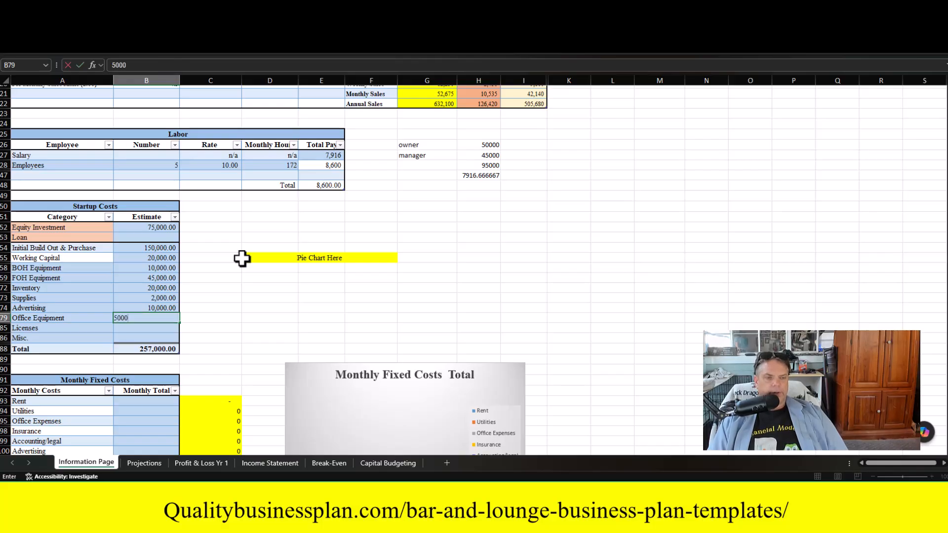
key("Return")
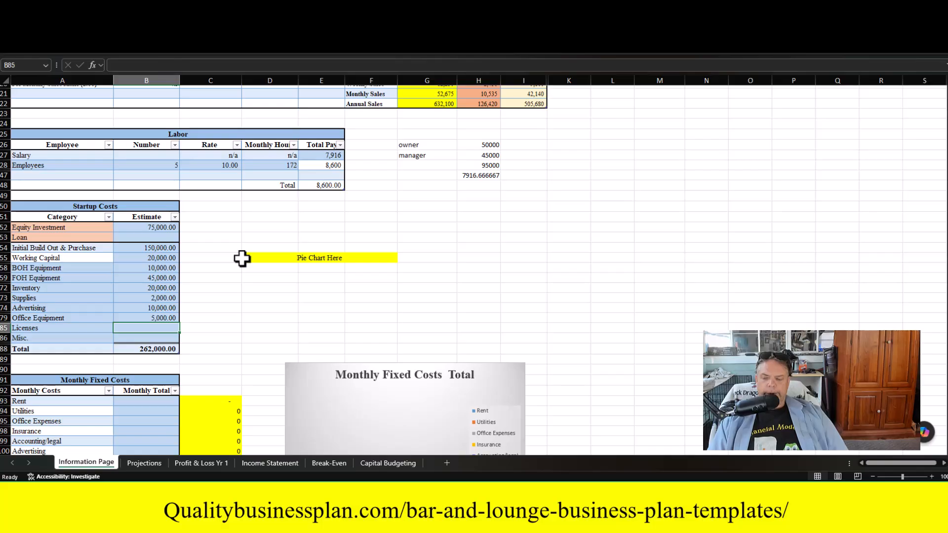
type("25000")
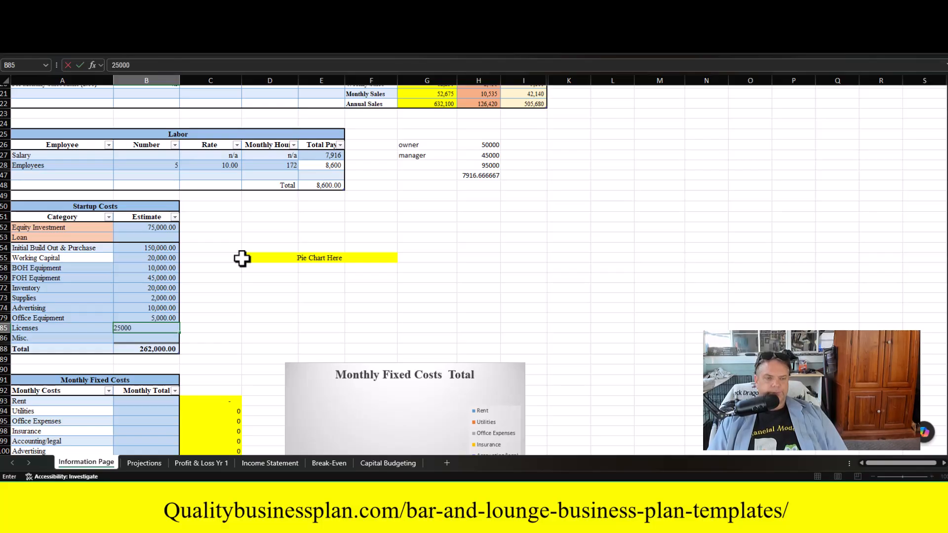
key("Return")
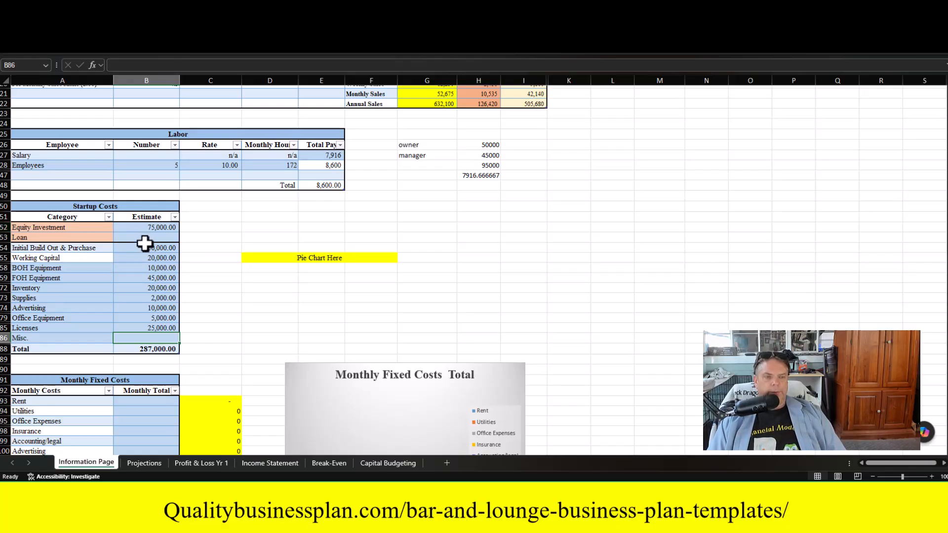
- Set the Misc. estimate in the Startup Costs table to 15000
left_click_drag(144, 247, 141, 337)
left_click(143, 337)
type("15000")
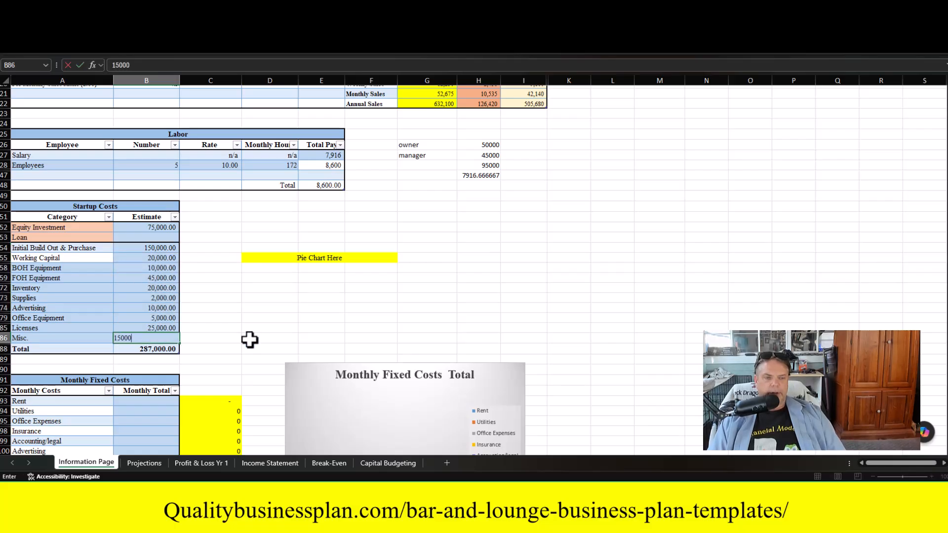
key("Return")
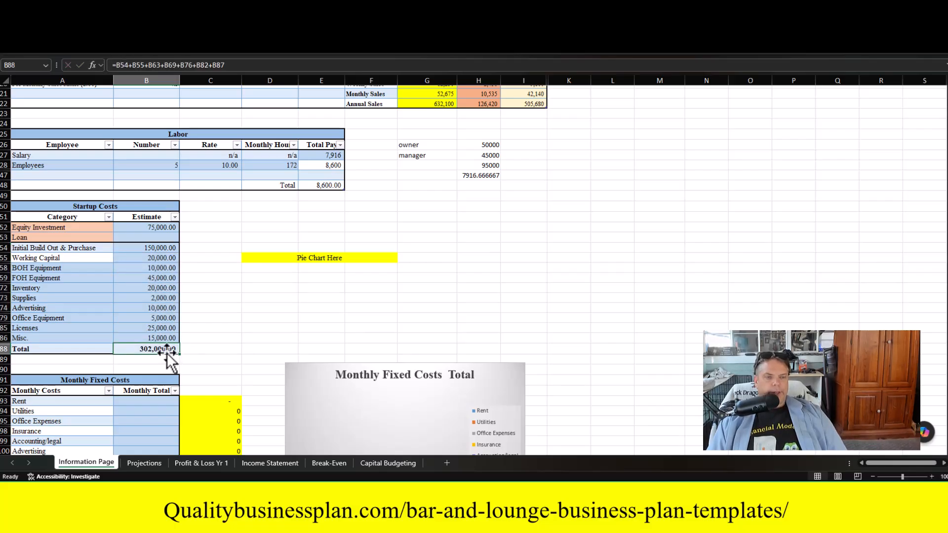
- Calculate the required loan in cell D59 by subtracting the Equity Investment in B52 from the startup cost total in B88
left_click(269, 277)
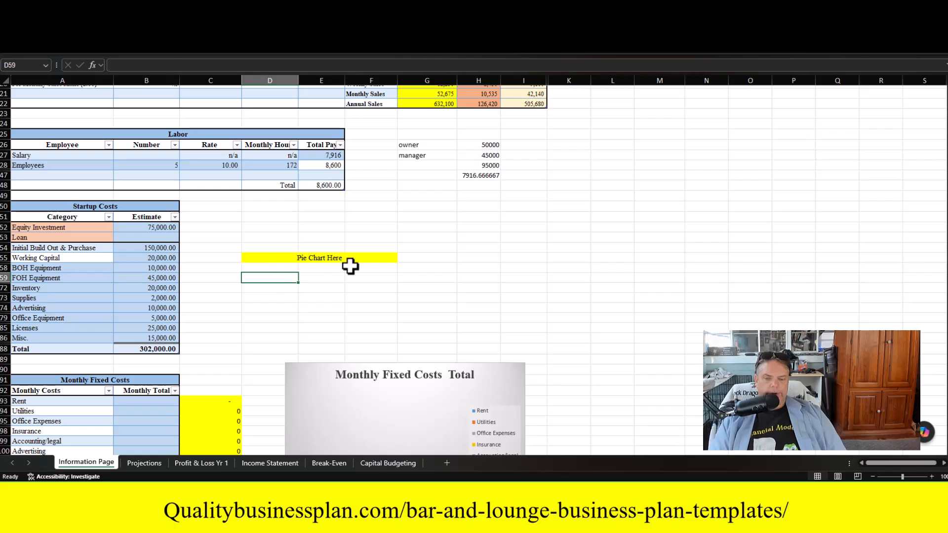
type("=")
left_click(162, 344)
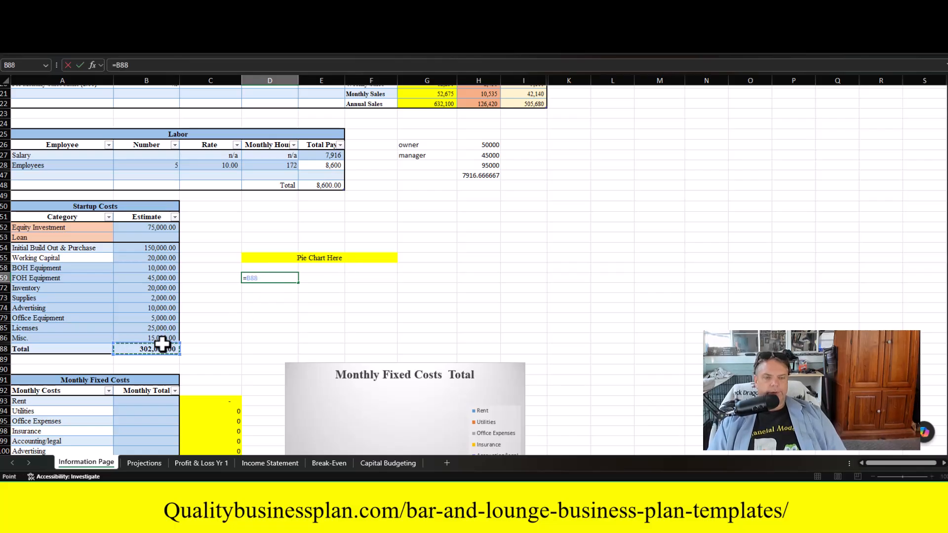
type("-")
left_click(164, 217)
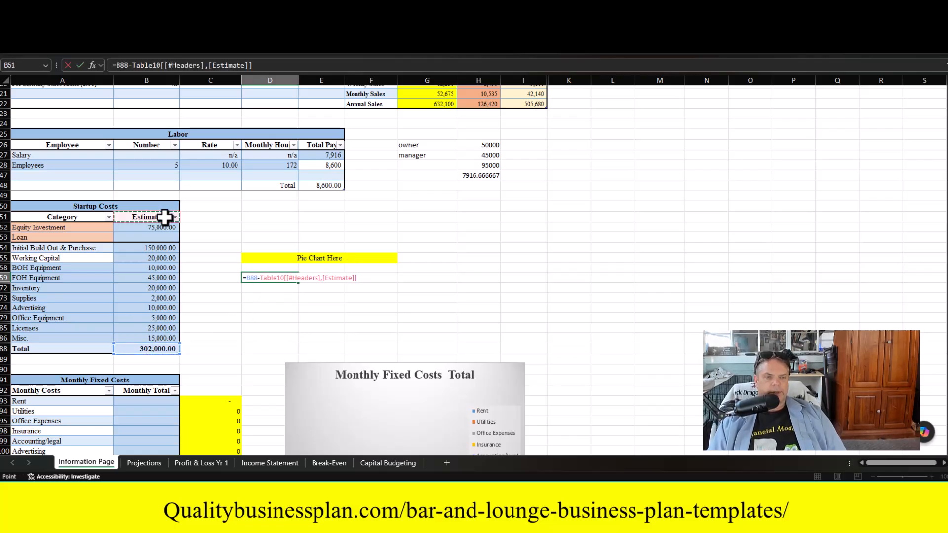
left_click(163, 224)
key("Return")
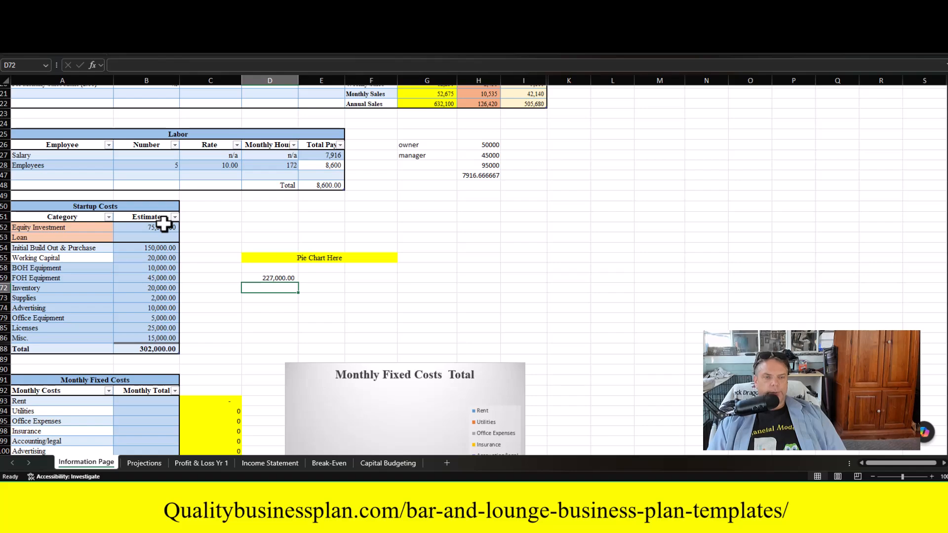
- Set the Loan estimate in the Startup Costs table to 227000
left_click(165, 237)
type("227000")
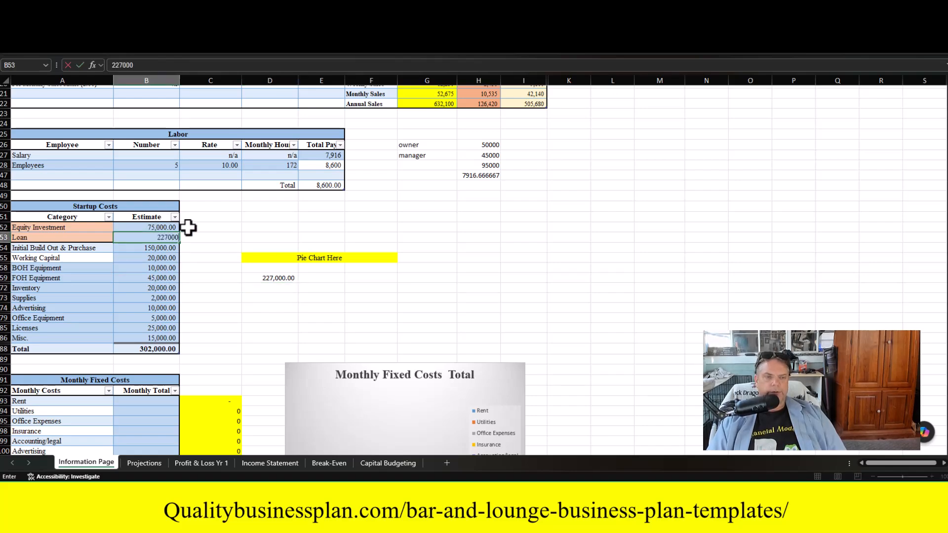
key("Return")
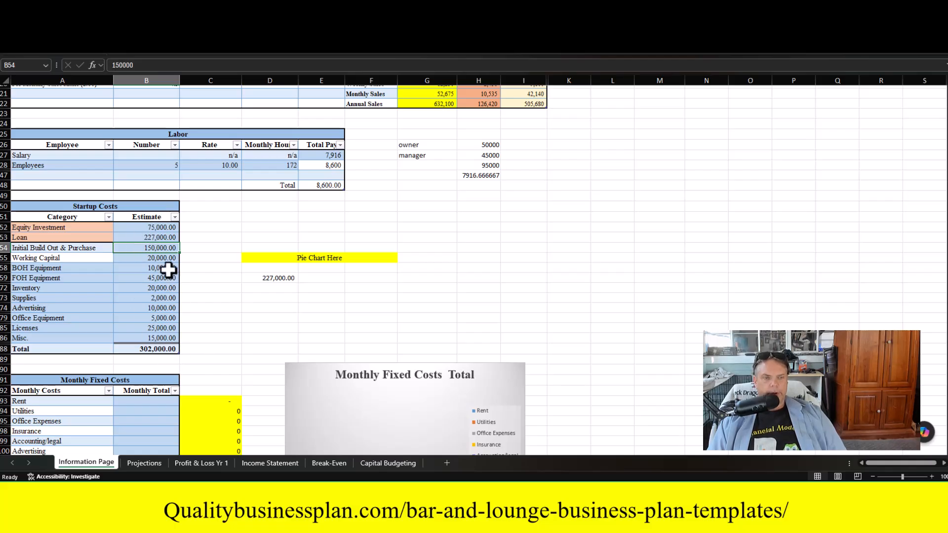
- Enter monthly totals of 4500 for Rent and 750 for Utilities in the Monthly Fixed Costs table
scroll(197, 262, "down", 4)
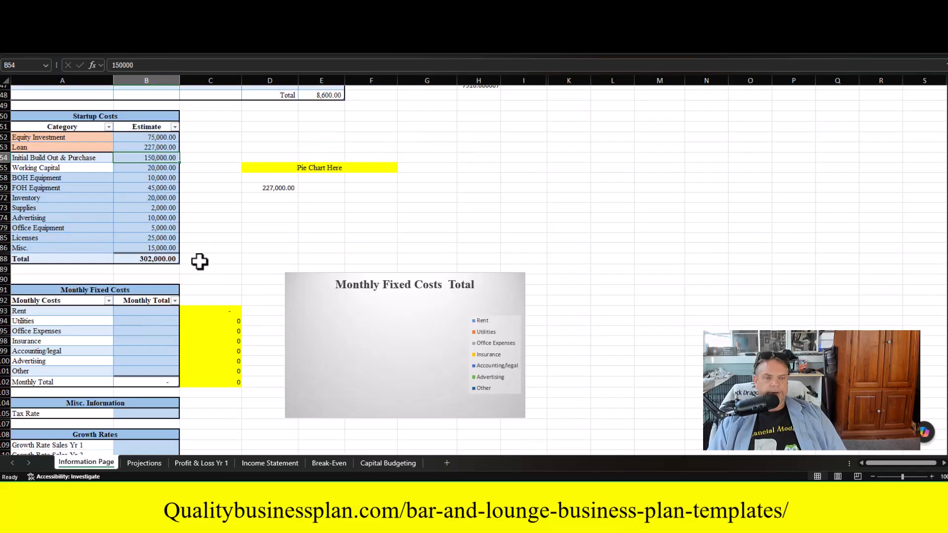
left_click(154, 280)
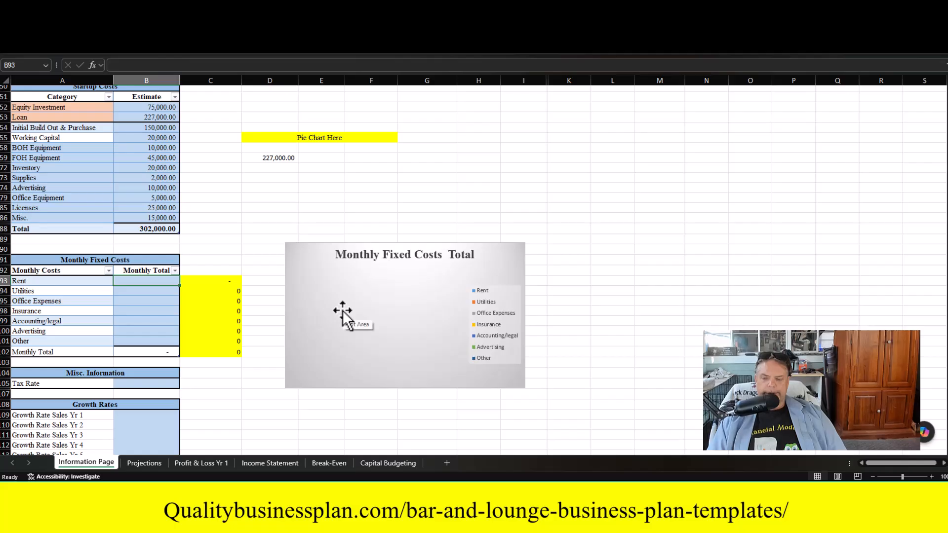
type("45000")
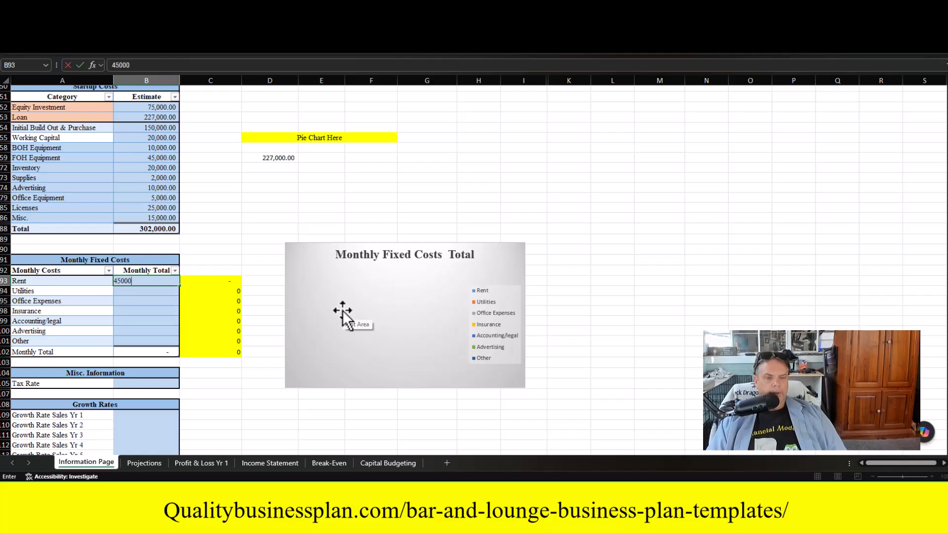
key("BackSpace")
key("Return")
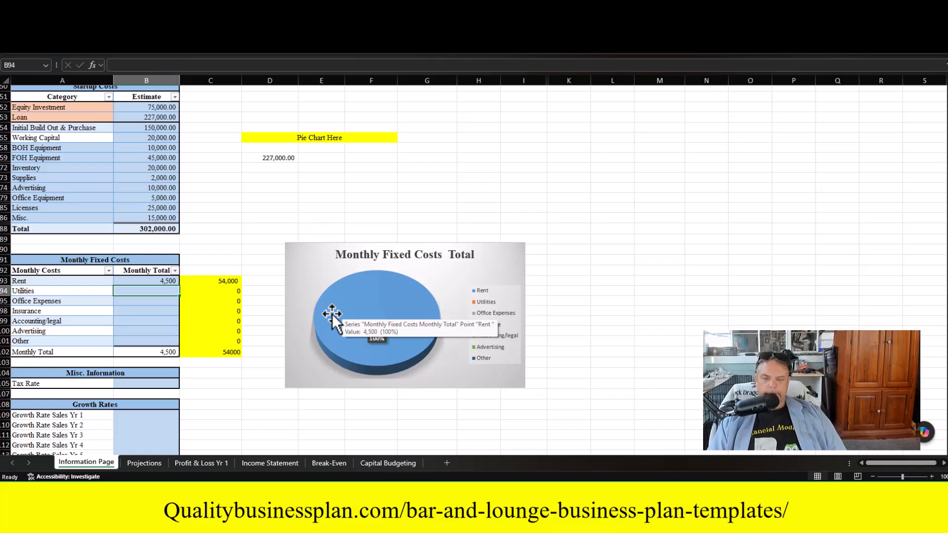
type("750")
key("Return")
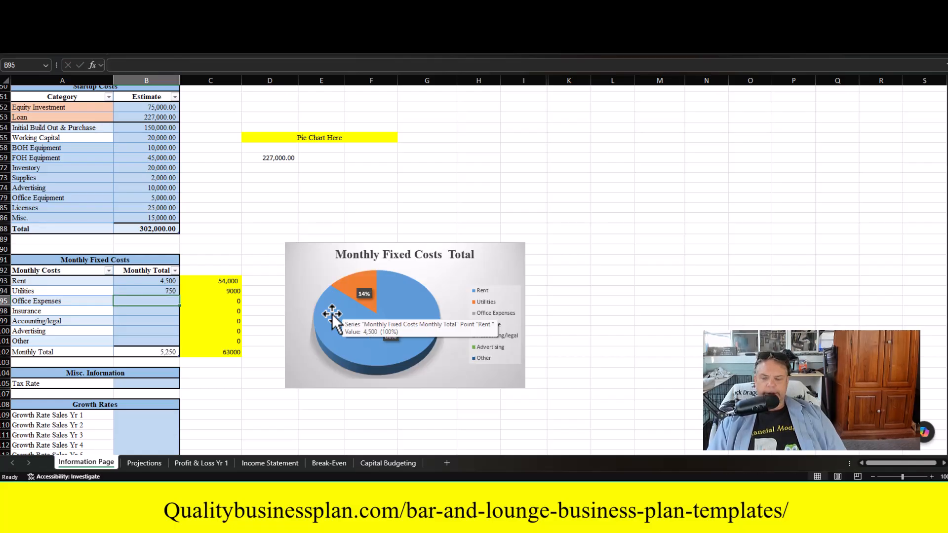
- Enter monthly fixed costs of 300 for Office Expenses, 2000 for Insurance and 150 for Accounting/legal
type("300")
key("Return")
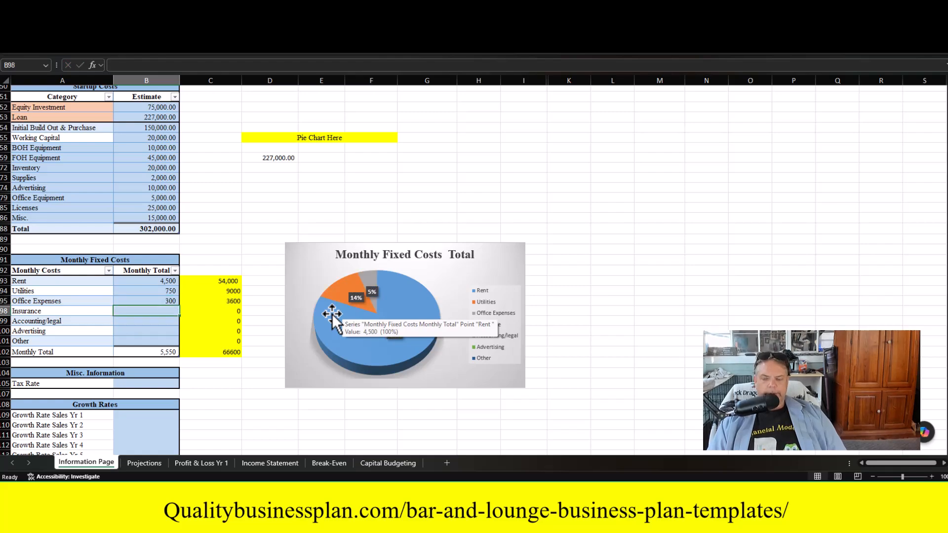
type("2000")
key("Return")
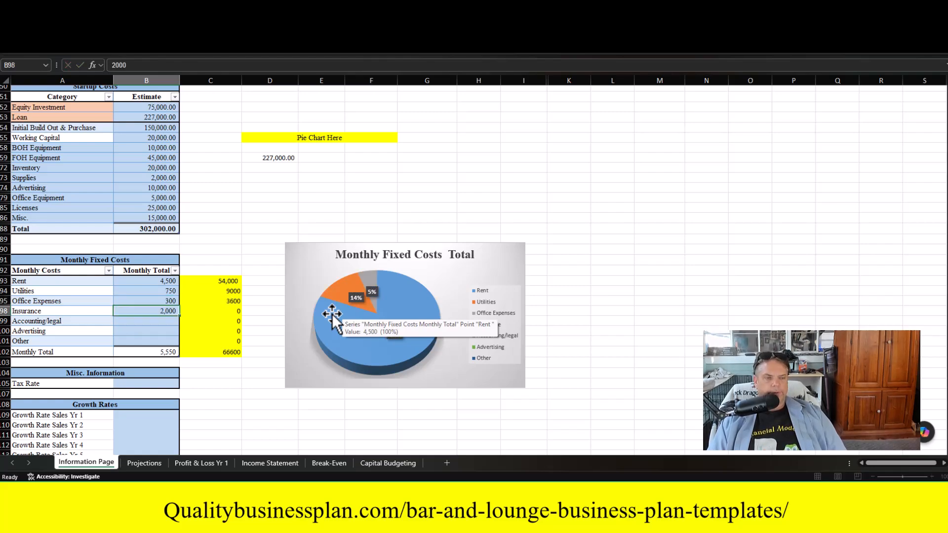
type("150")
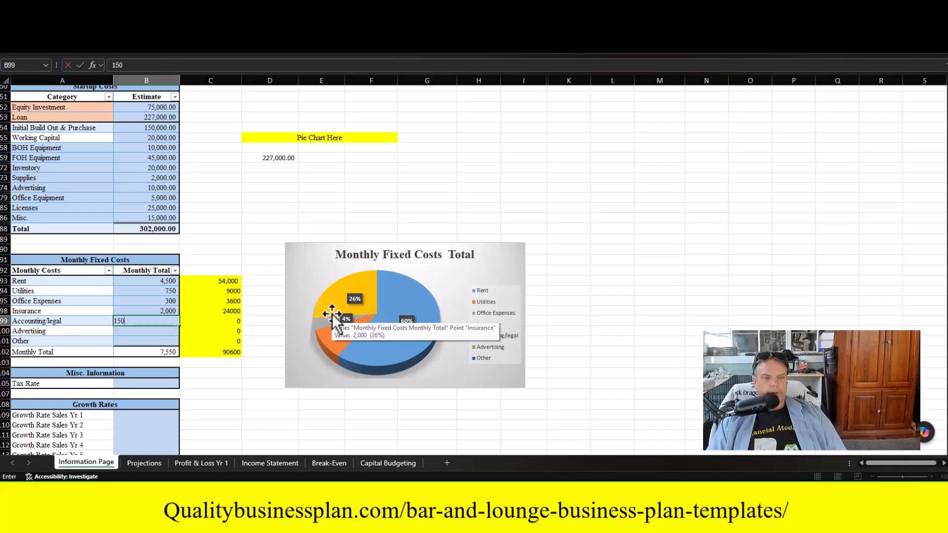
key("Return")
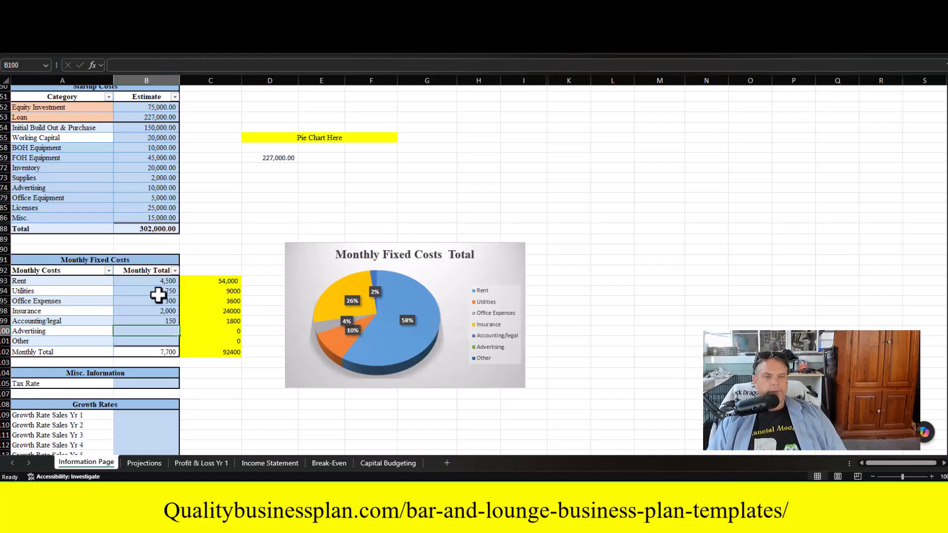
left_click_drag(159, 281, 157, 332)
left_click(161, 311)
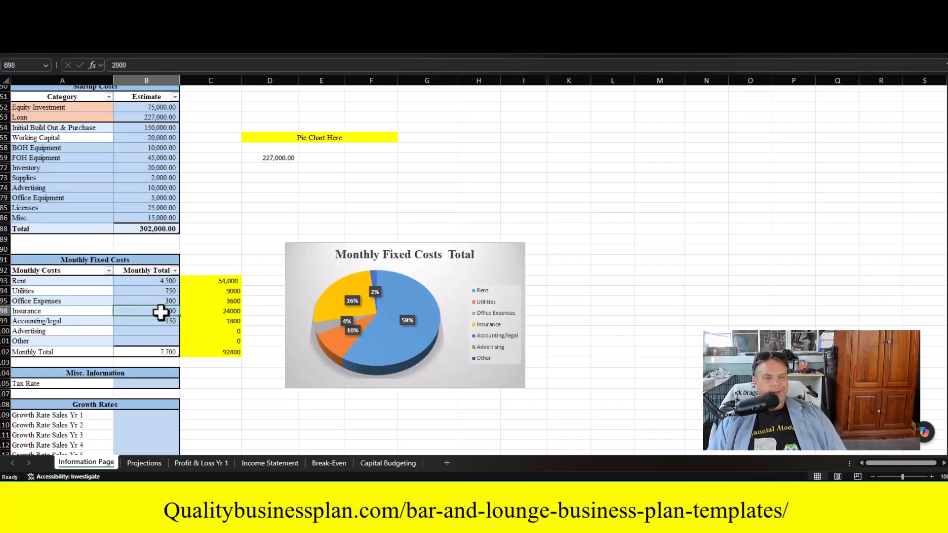